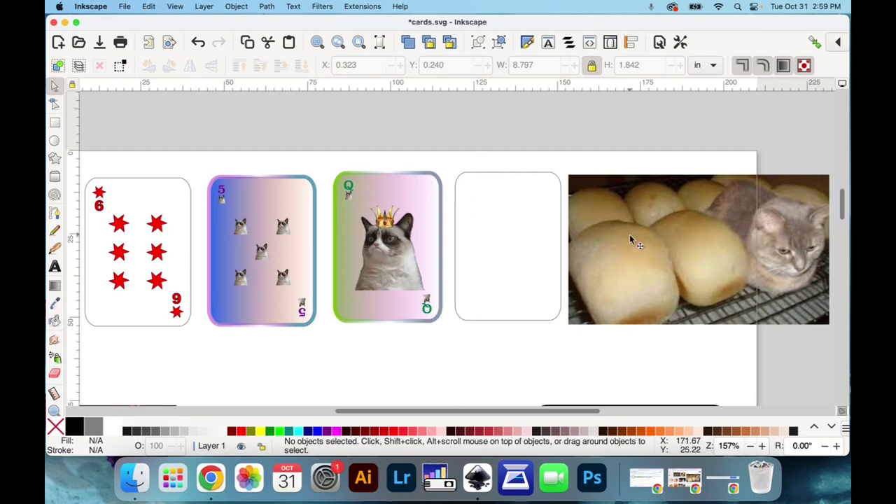
# - Rotate the bread-and-cat photo 90° counter-clockwise and give the blank card outline a magenta stroke
pyautogui.click(581, 190)
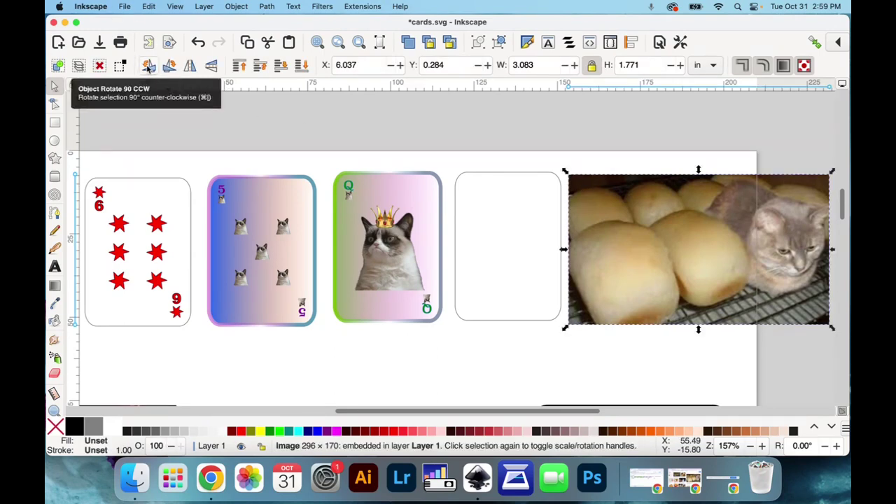
pyautogui.click(149, 65)
pyautogui.click(456, 217)
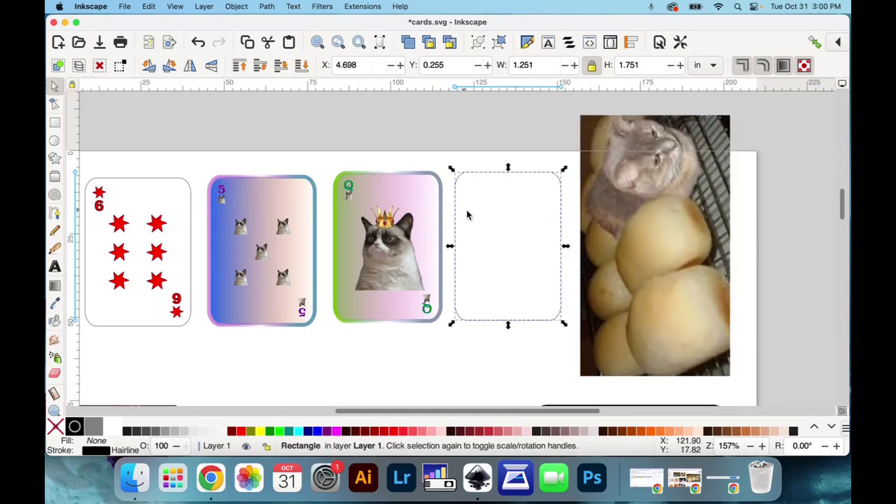
pyautogui.keyDown('shift'); pyautogui.click(335, 432); pyautogui.keyUp('shift')
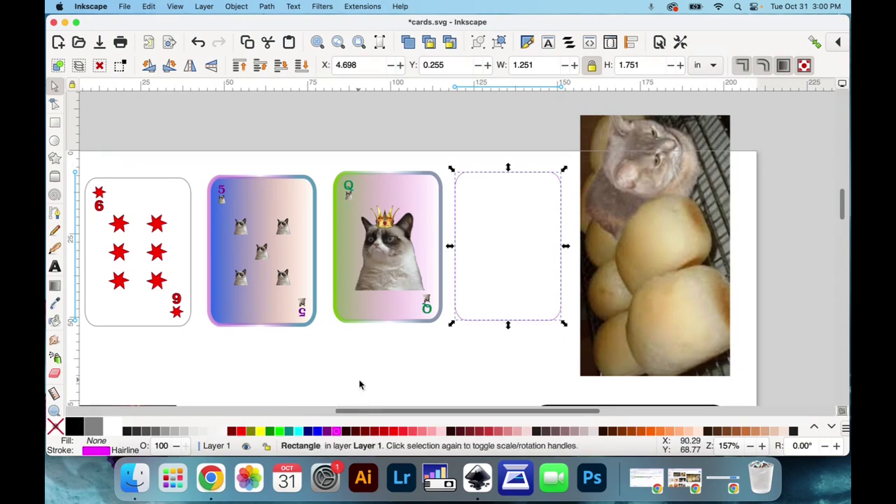
# - Raise the blank card outline to the top and position it over the rotated photo
pyautogui.moveTo(486, 176); pyautogui.dragTo(574, 176)
pyautogui.click(235, 7)
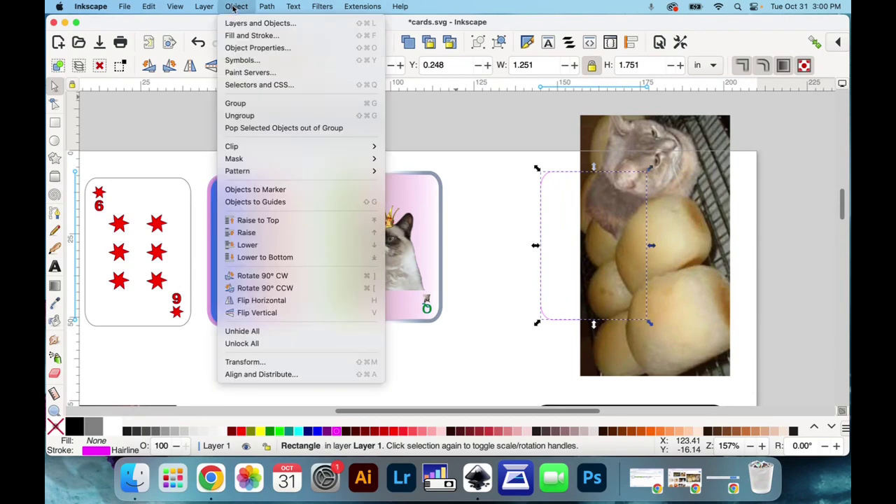
pyautogui.click(247, 221)
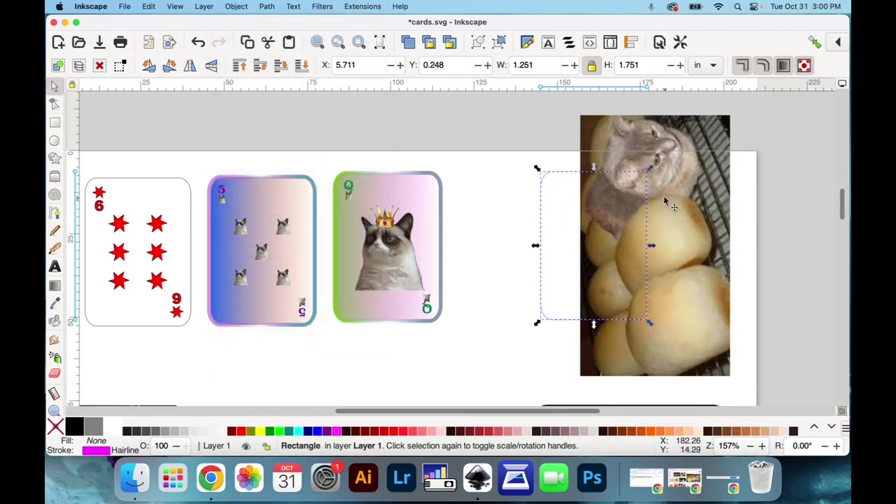
pyautogui.moveTo(573, 179); pyautogui.dragTo(620, 183)
# - Scale the rotated photo down to about 1.38 by 2.40 in so it just covers the card outline
pyautogui.click(639, 134)
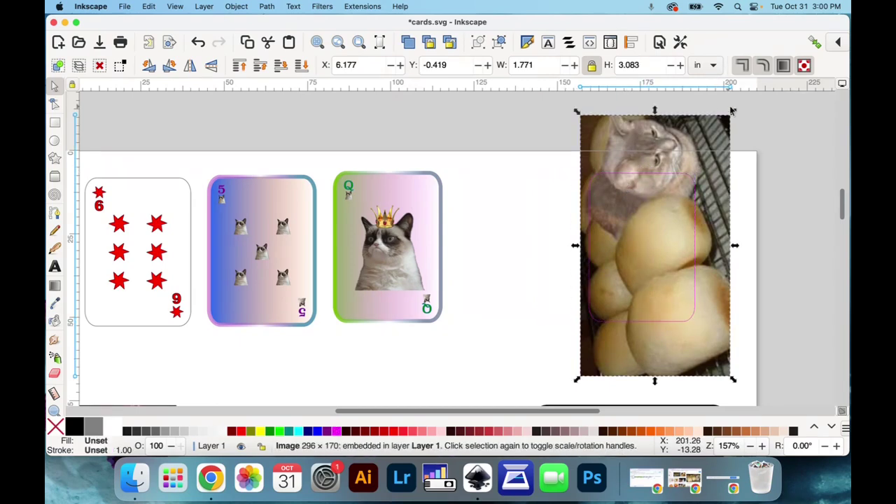
pyautogui.moveTo(734, 112); pyautogui.dragTo(704, 157)
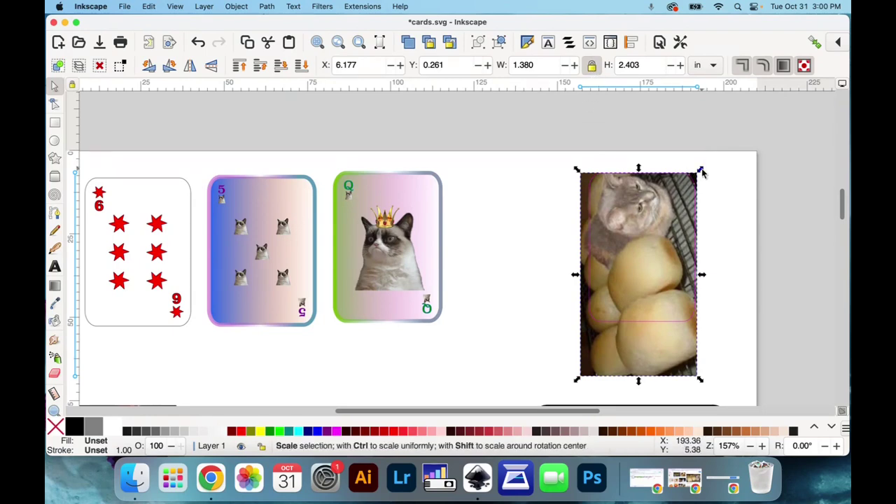
pyautogui.moveTo(700, 173)
pyautogui.mouseDown()
pyautogui.moveTo(660, 226)
pyautogui.moveTo(705, 150)
pyautogui.moveTo(700, 166)
pyautogui.mouseUp()
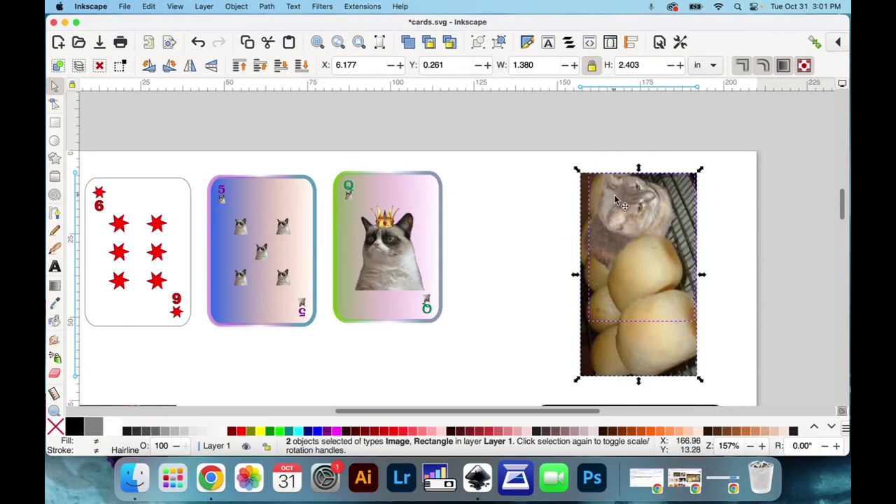
# - Clip the photo to the rounded card outline and move the clipped card beside the queen card
pyautogui.click(530, 213)
pyautogui.moveTo(530, 149); pyautogui.dragTo(728, 395)
pyautogui.click(237, 6)
pyautogui.moveTo(286, 154)
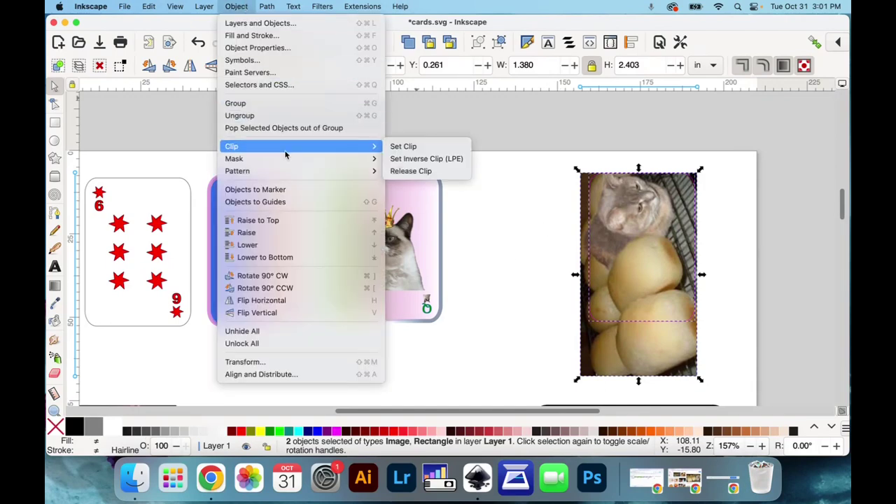
pyautogui.click(405, 148)
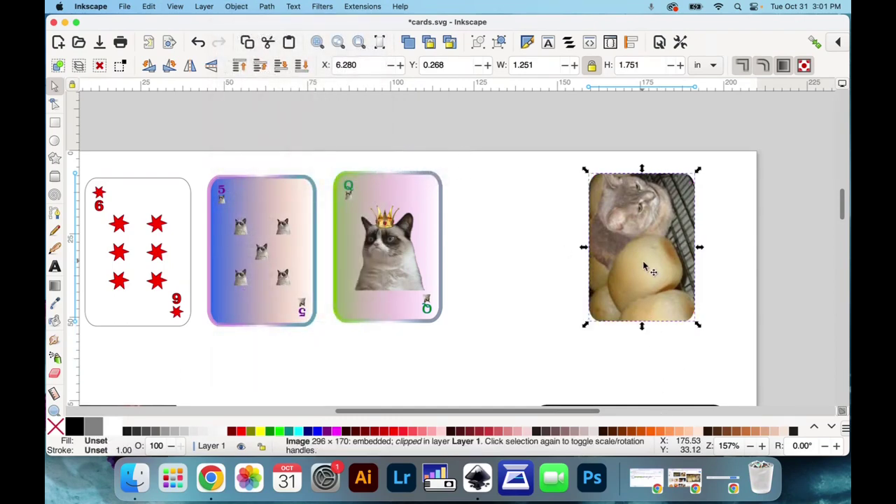
pyautogui.moveTo(645, 265); pyautogui.dragTo(502, 265)
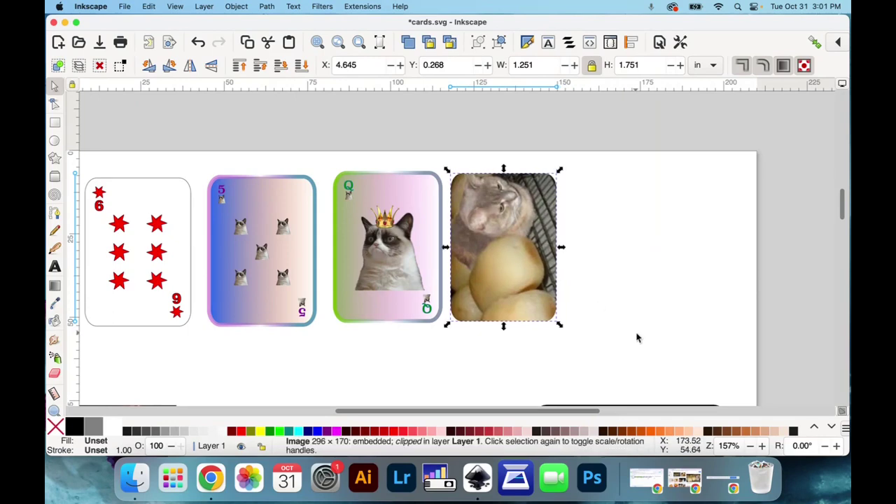
pyautogui.click(635, 338)
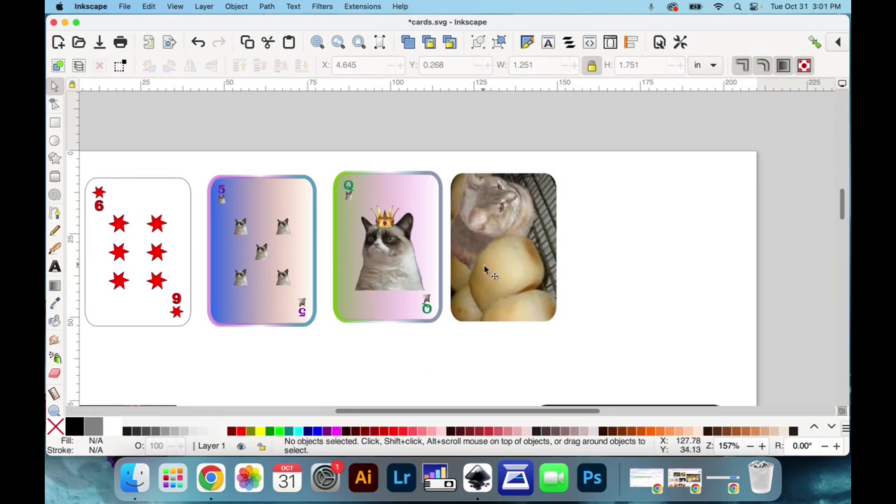
# - Capture a screenshot of just the blue water symbol square in the four-element image beside the page
pyautogui.click(358, 43)
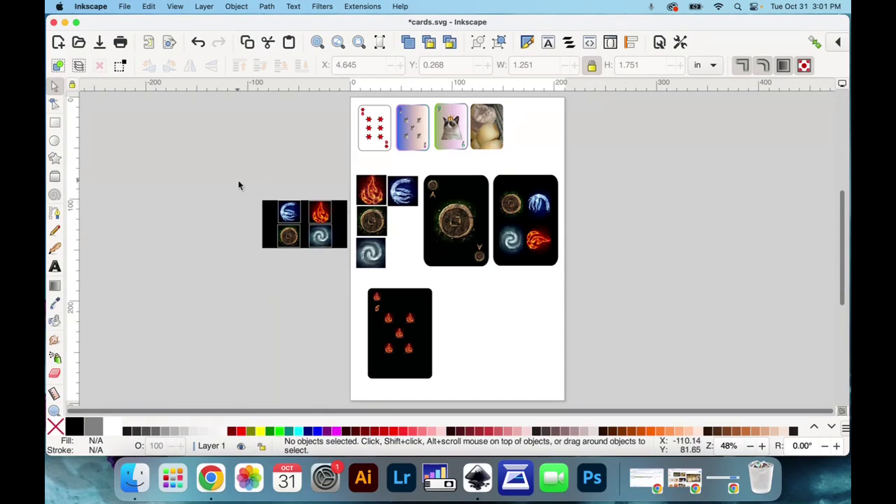
pyautogui.moveTo(238, 184); pyautogui.dragTo(352, 271)
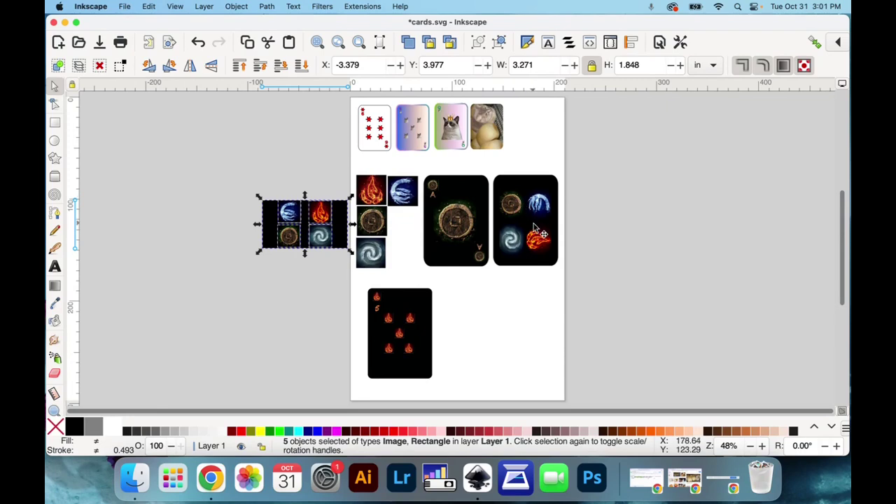
pyautogui.click(317, 42)
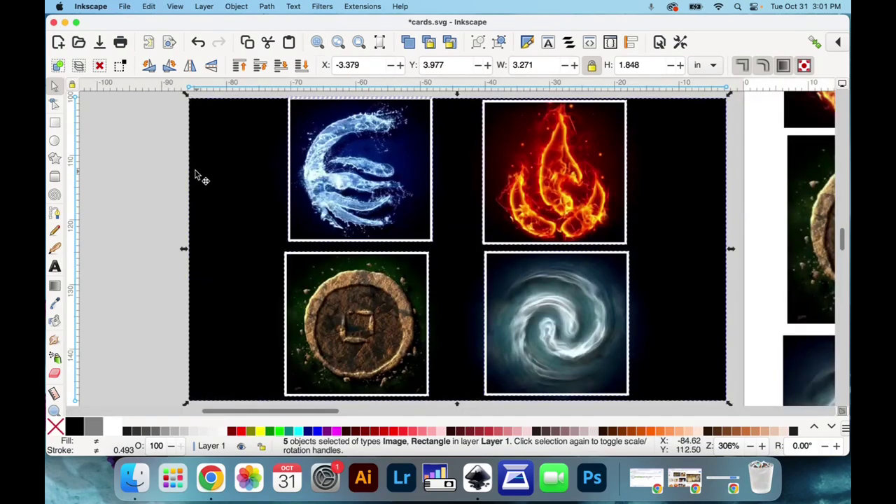
pyautogui.click(166, 160)
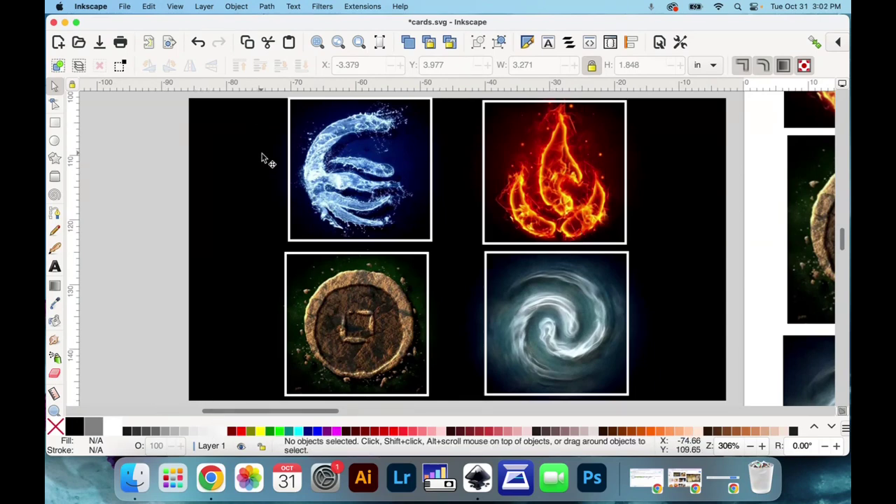
pyautogui.press('shift')
pyautogui.press('alt')
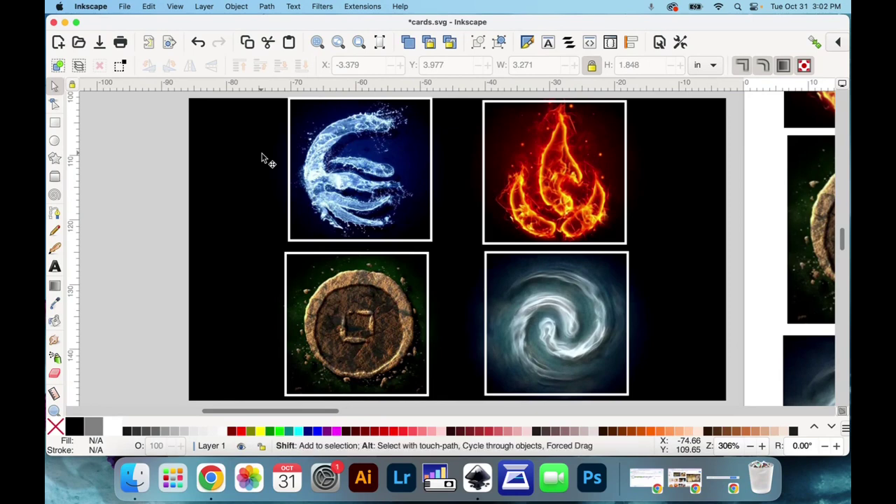
pyautogui.press('super+shift+4')
pyautogui.moveTo(291, 100); pyautogui.dragTo(431, 242)
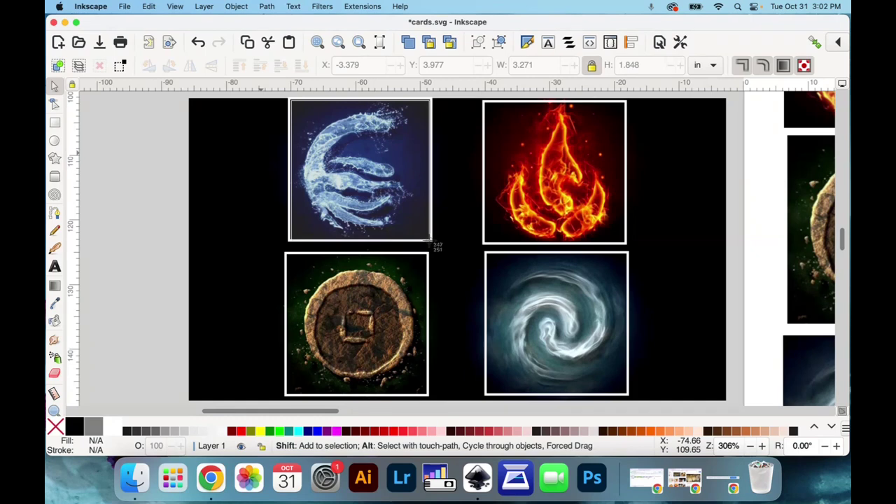
pyautogui.moveTo(431, 241); pyautogui.dragTo(431, 242)
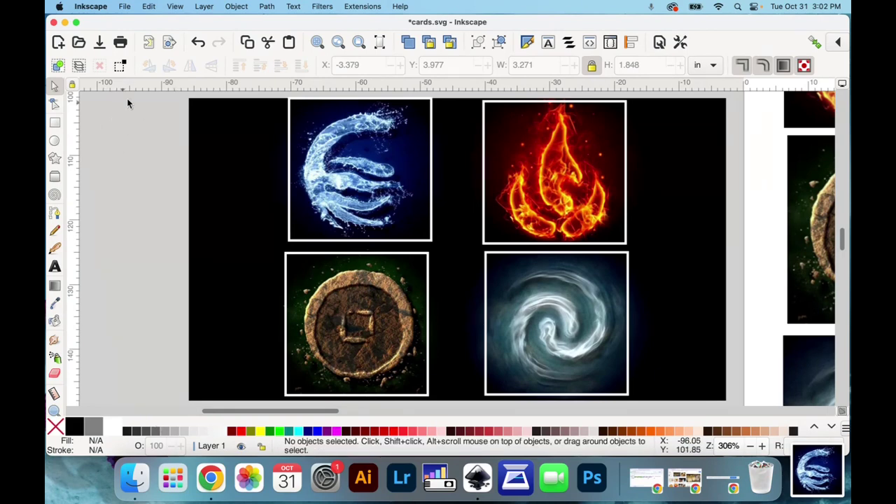
# - Examine the black fire card's background rectangle size and its flame images
pyautogui.click(360, 42)
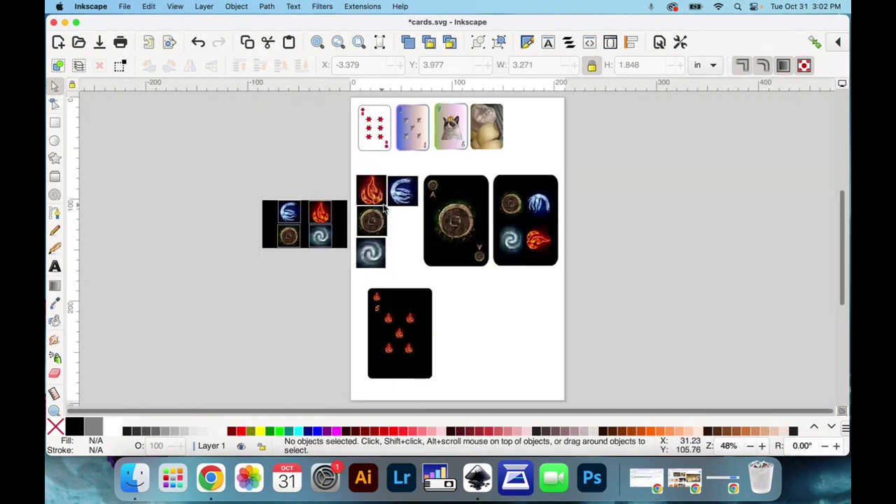
pyautogui.moveTo(357, 280); pyautogui.dragTo(448, 388)
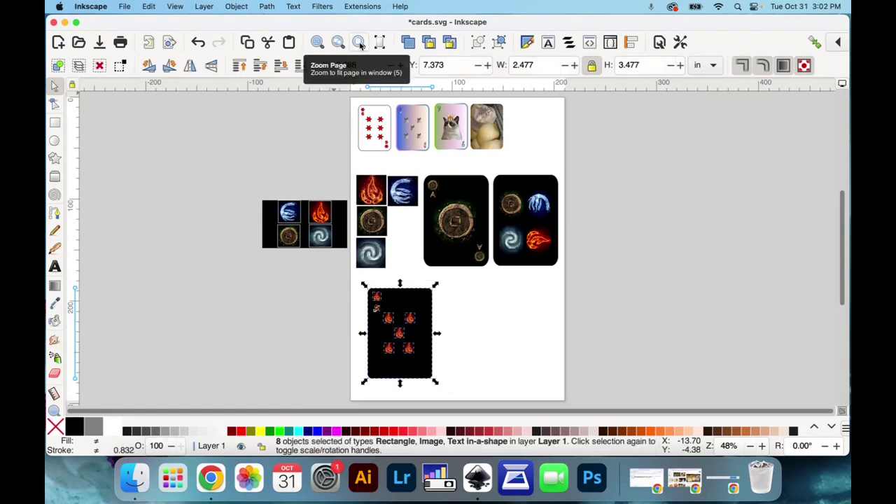
pyautogui.click(339, 42)
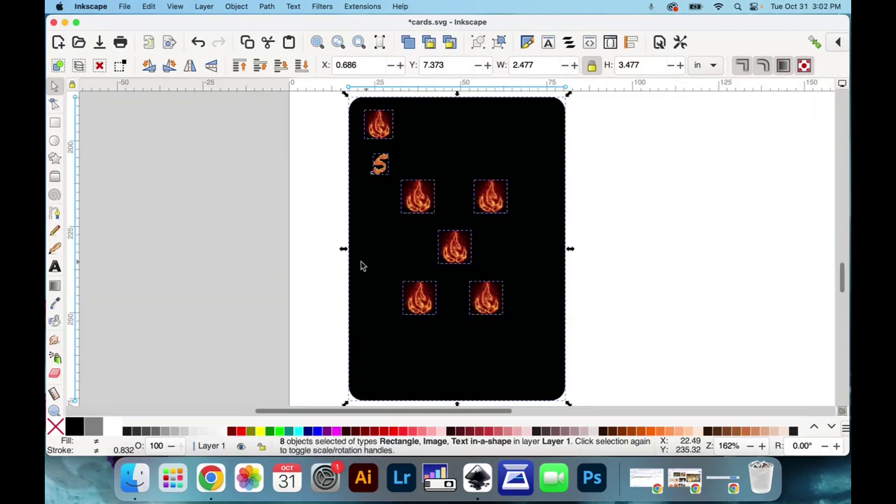
pyautogui.click(298, 163)
pyautogui.click(353, 133)
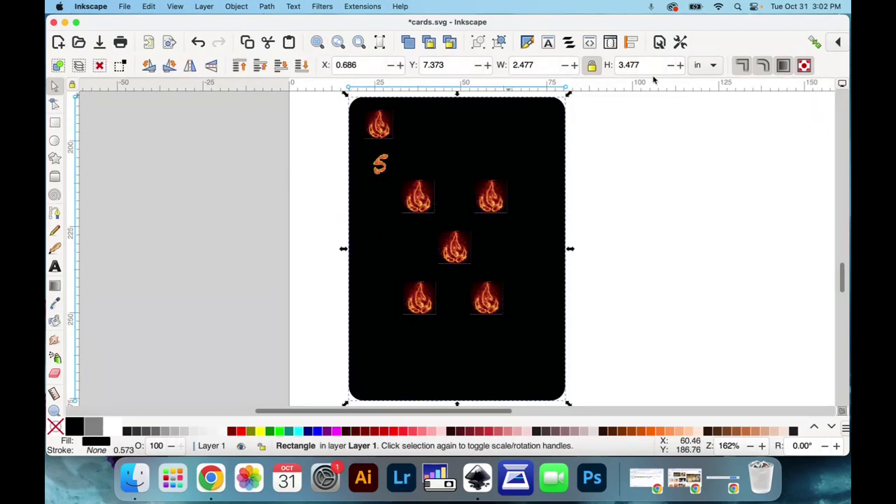
pyautogui.click(320, 175)
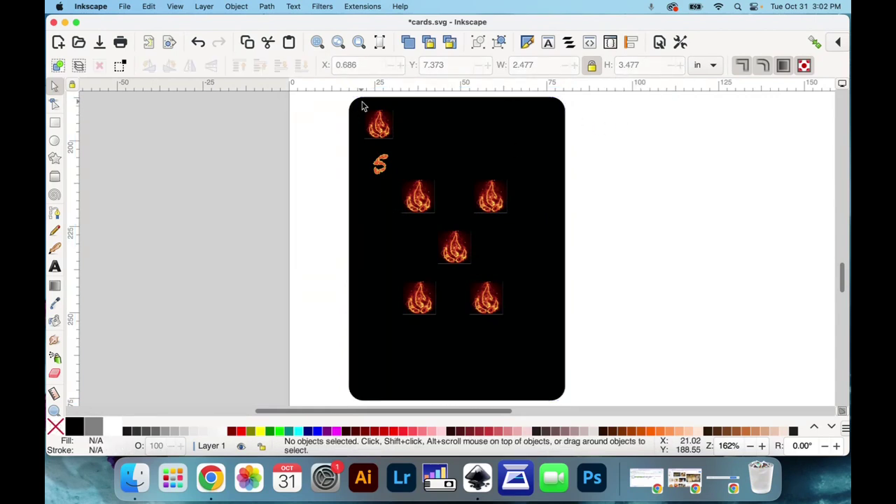
pyautogui.click(420, 203)
pyautogui.click(605, 225)
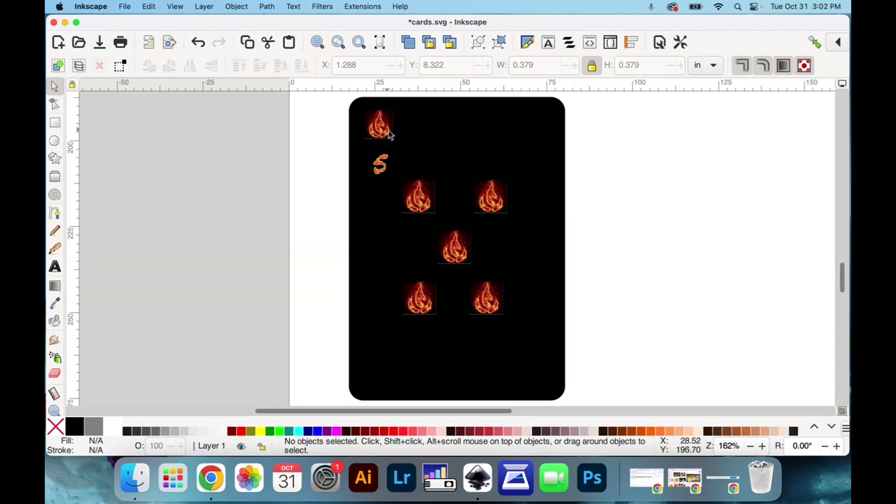
# - Move the 5 up beneath the fire card's corner flame and centre the two on a vertical axis relative to the last selected object
pyautogui.moveTo(382, 169); pyautogui.dragTo(378, 161)
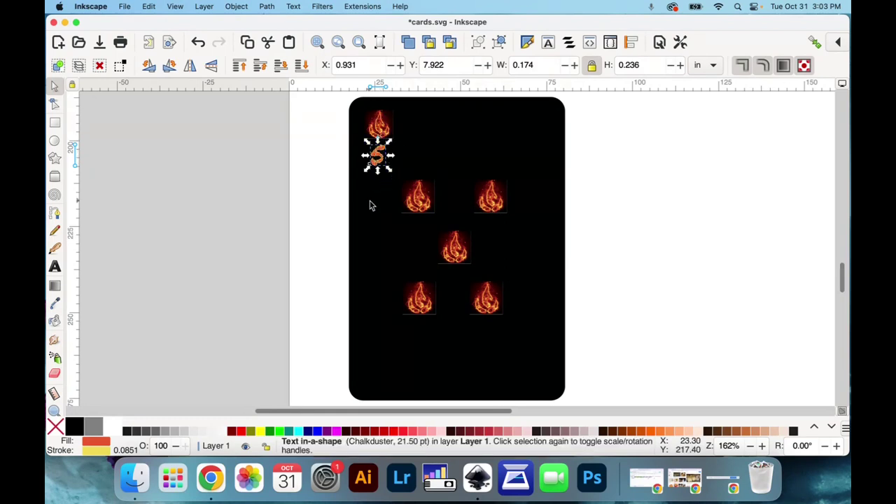
pyautogui.click(345, 135)
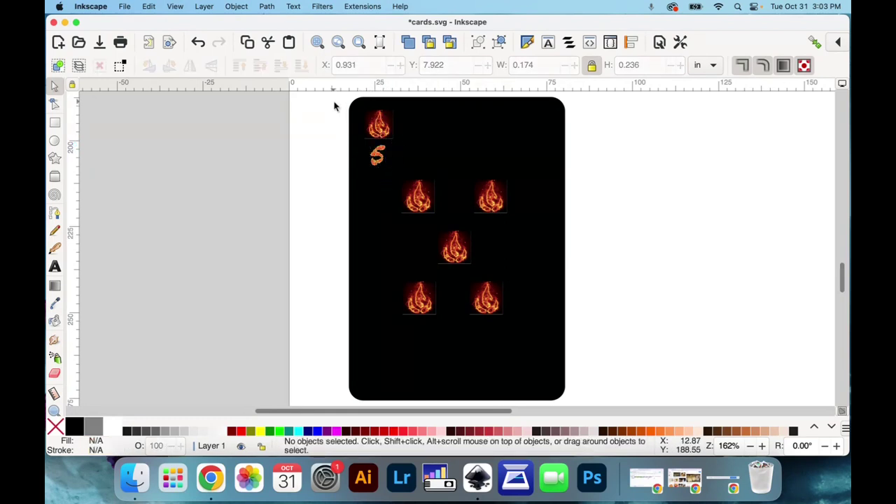
pyautogui.moveTo(334, 105); pyautogui.dragTo(401, 177)
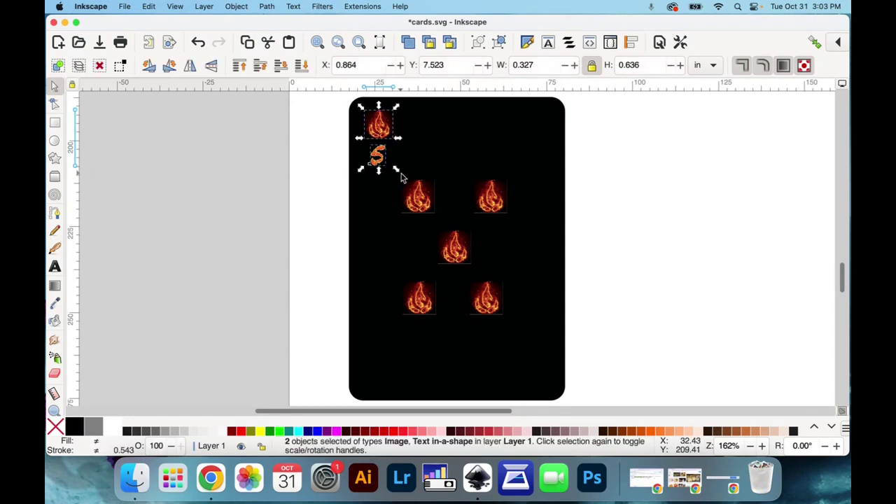
pyautogui.click(236, 7)
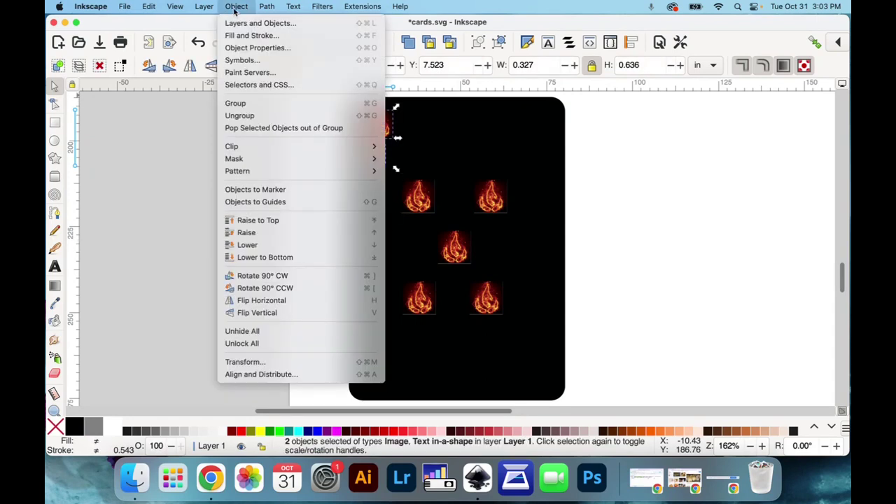
pyautogui.click(274, 378)
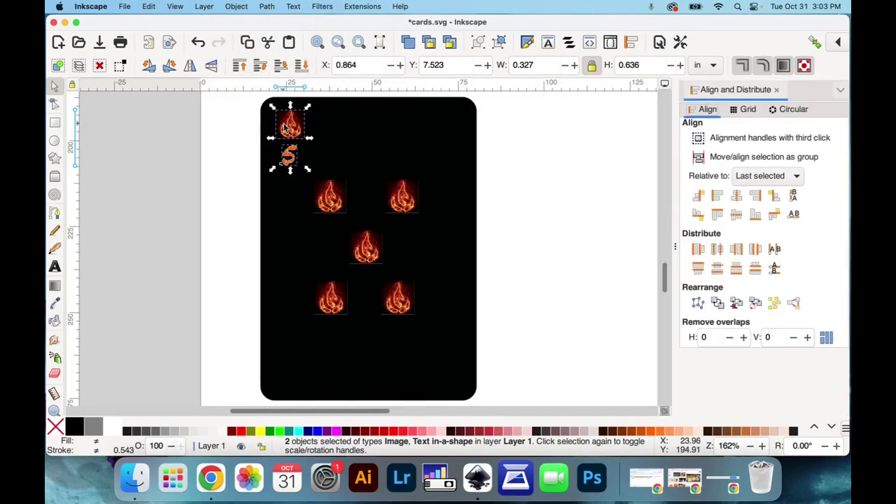
pyautogui.click(737, 197)
pyautogui.click(755, 181)
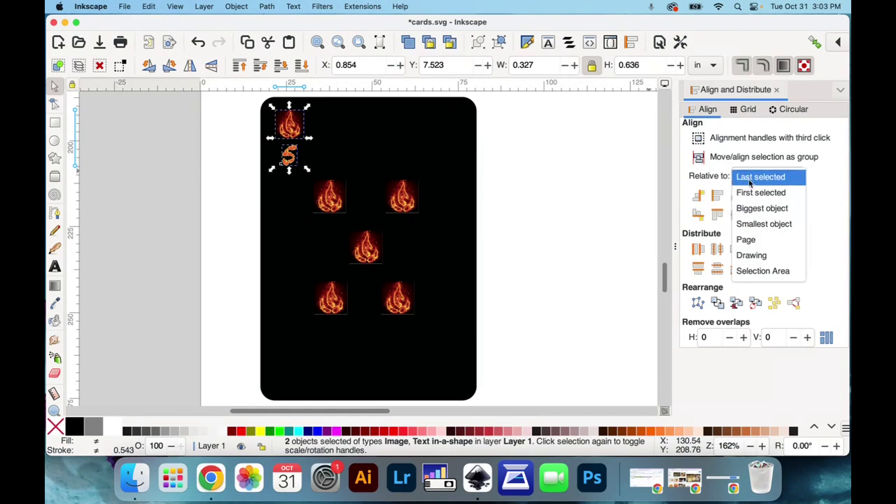
pyautogui.click(569, 189)
# - Group the fire card's corner flame and the 5 beneath it
pyautogui.click(208, 190)
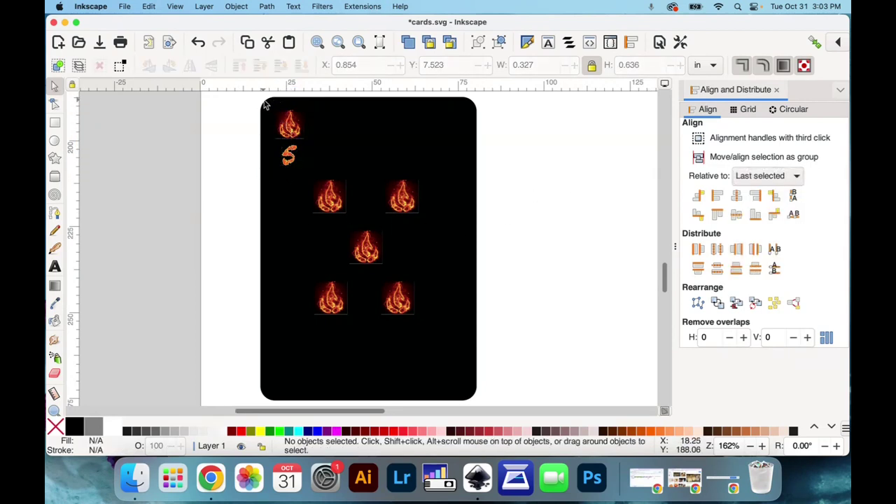
pyautogui.moveTo(252, 100); pyautogui.dragTo(324, 175)
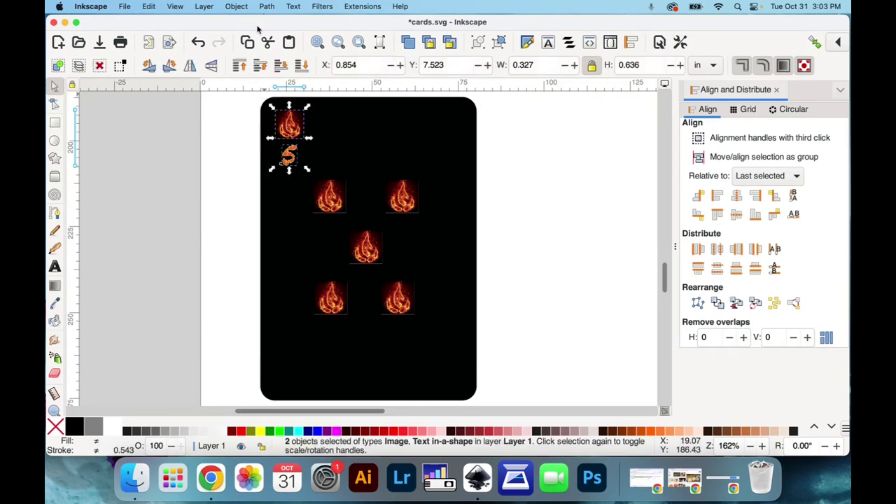
pyautogui.click(236, 8)
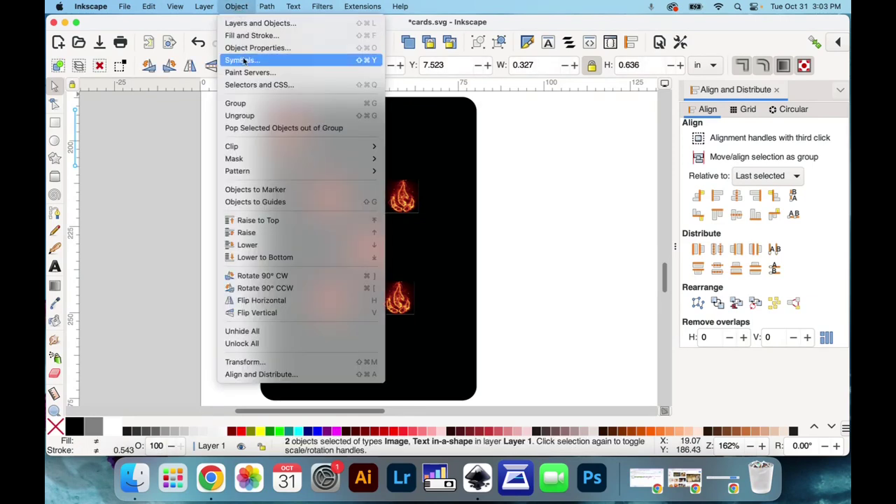
pyautogui.click(236, 107)
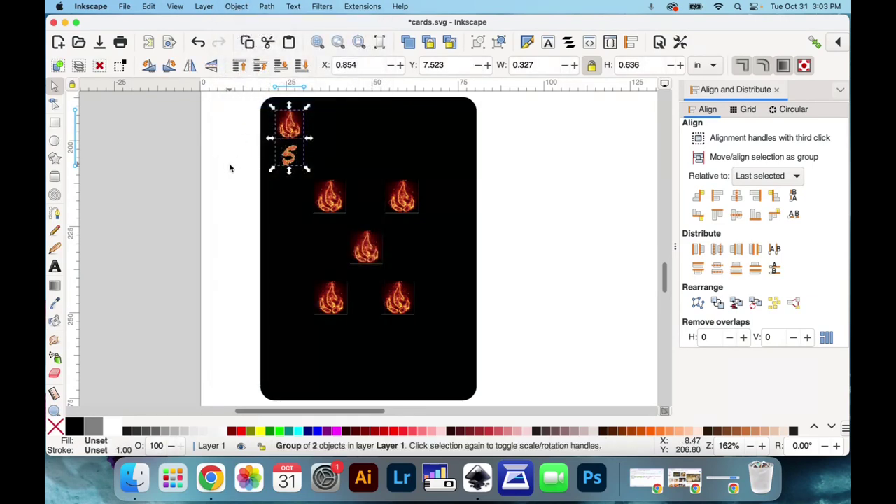
# - Duplicate the grouped flame and 5 and place the copy in the card's lower-right corner
pyautogui.click(224, 140)
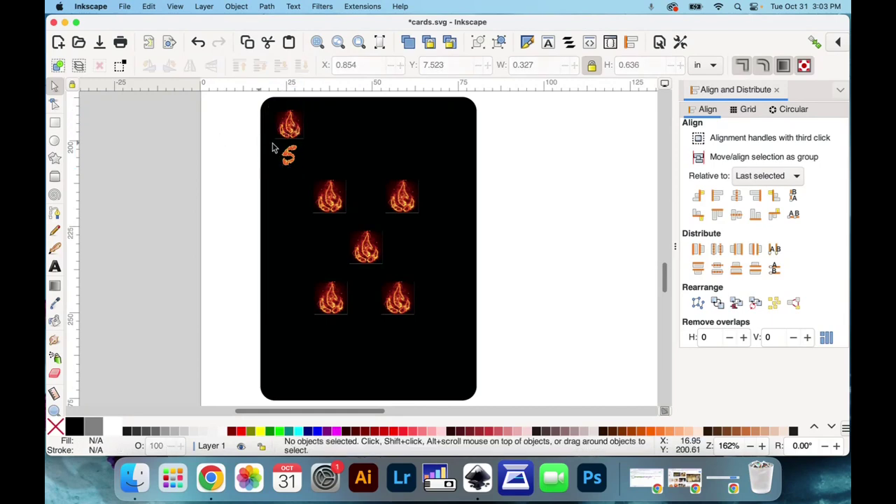
pyautogui.click(297, 135)
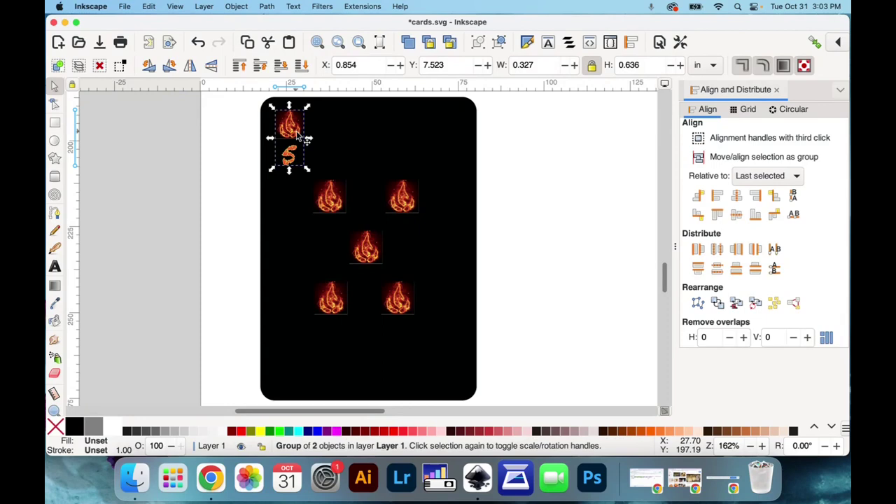
pyautogui.press('super+v')
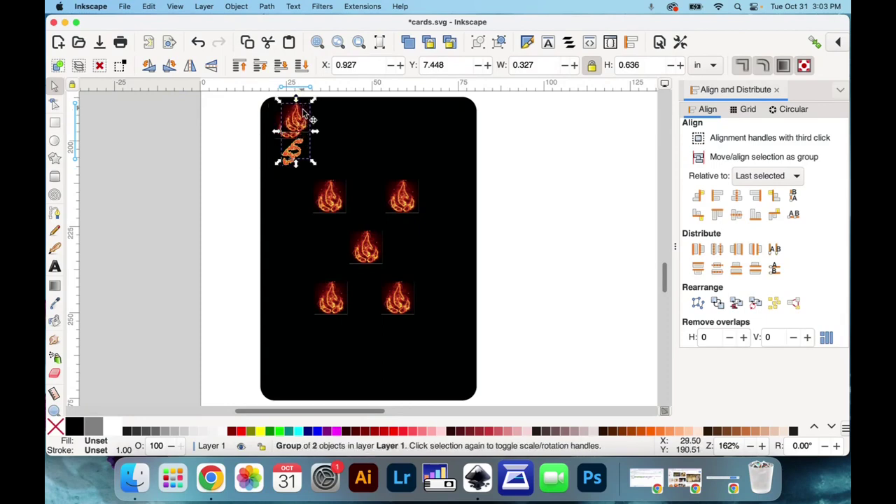
pyautogui.moveTo(297, 134); pyautogui.dragTo(458, 226)
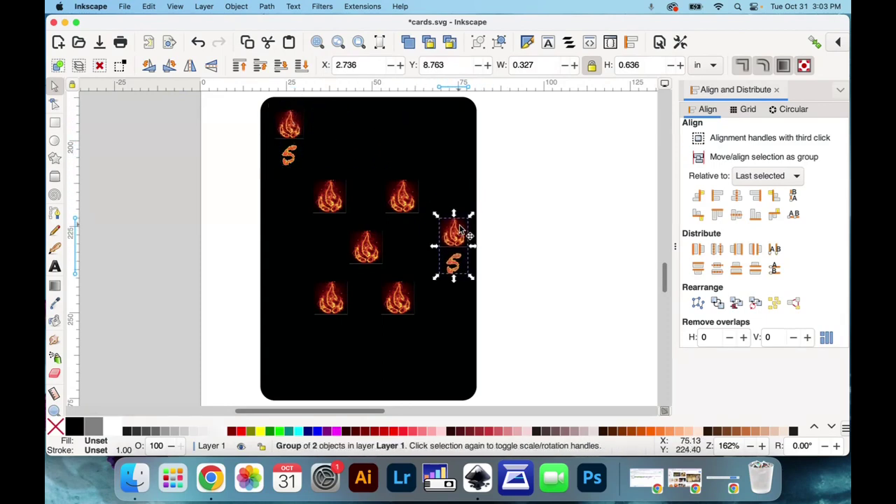
pyautogui.rightClick(458, 224)
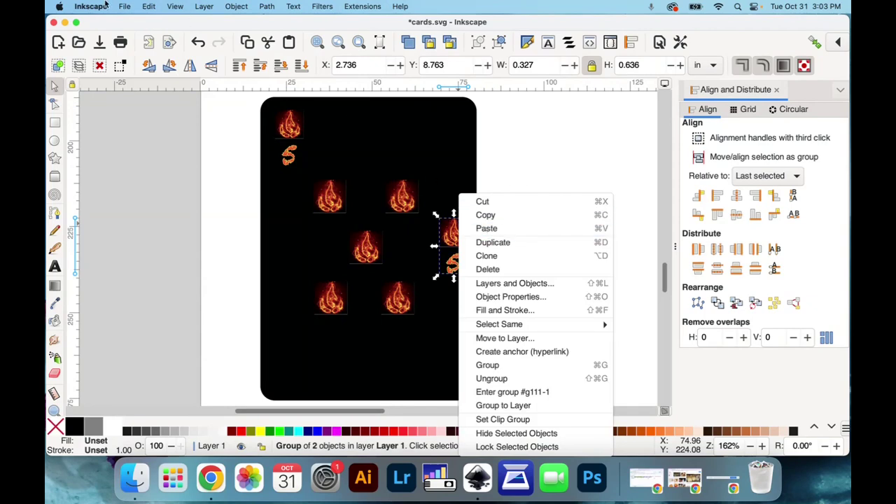
pyautogui.click(148, 9)
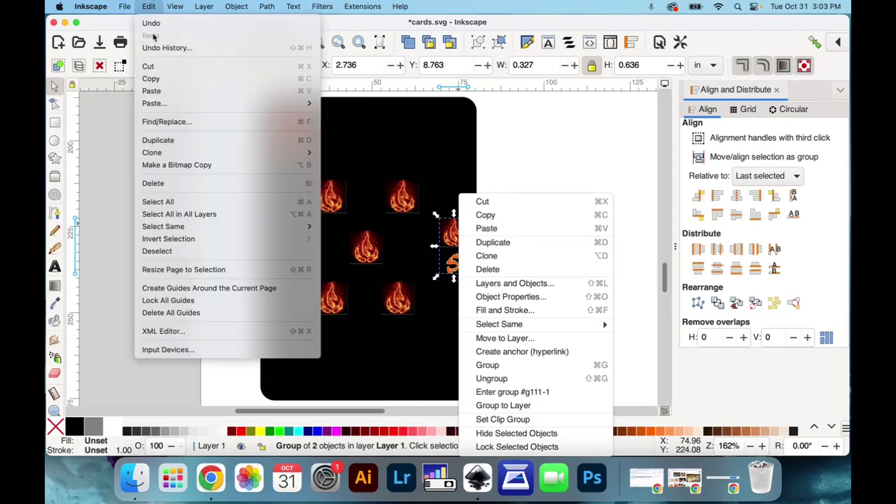
pyautogui.click(527, 114)
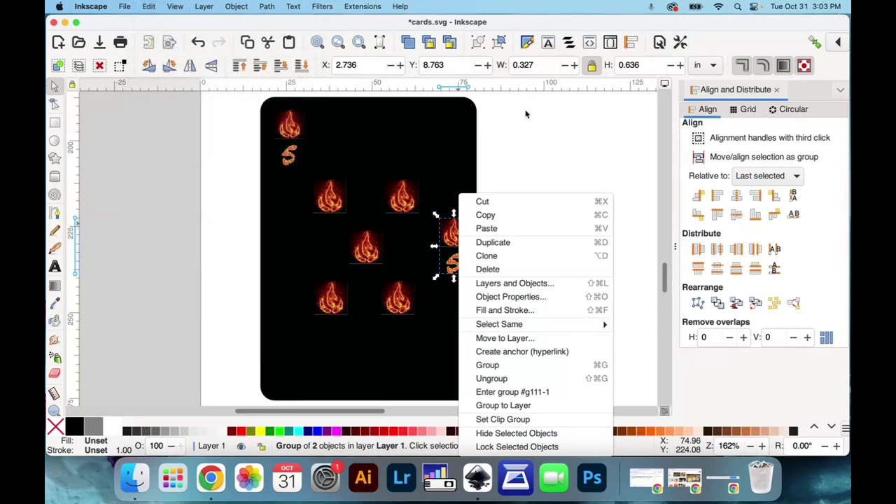
pyautogui.click(582, 165)
pyautogui.moveTo(455, 239); pyautogui.dragTo(454, 356)
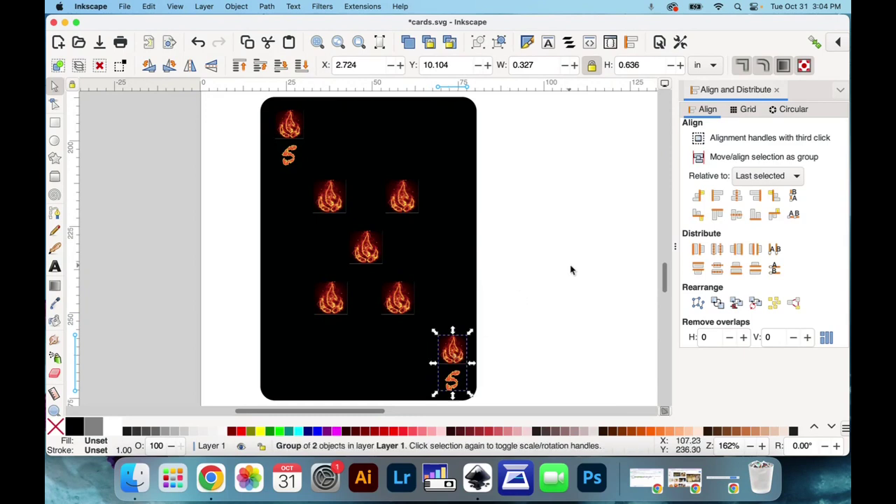
# - Rotate the lower-right flame-and-5 copy 180° so it is upside down
pyautogui.click(169, 67)
pyautogui.click(169, 67)
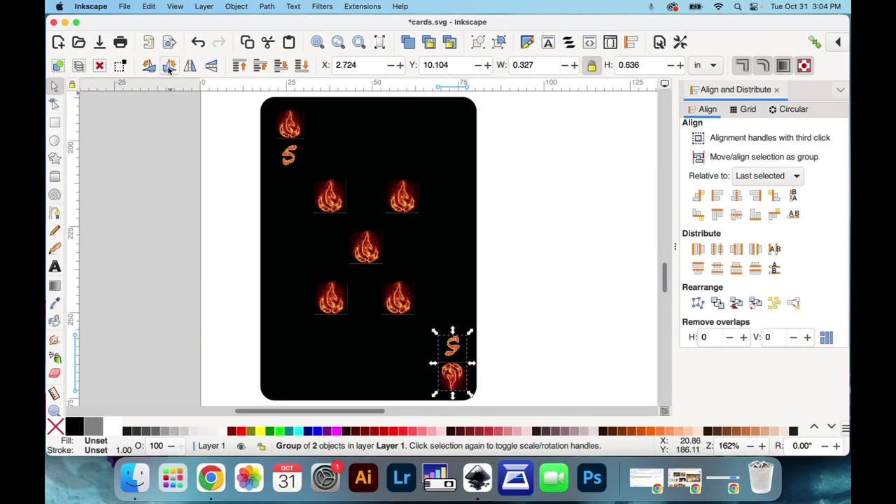
pyautogui.press('Escape')
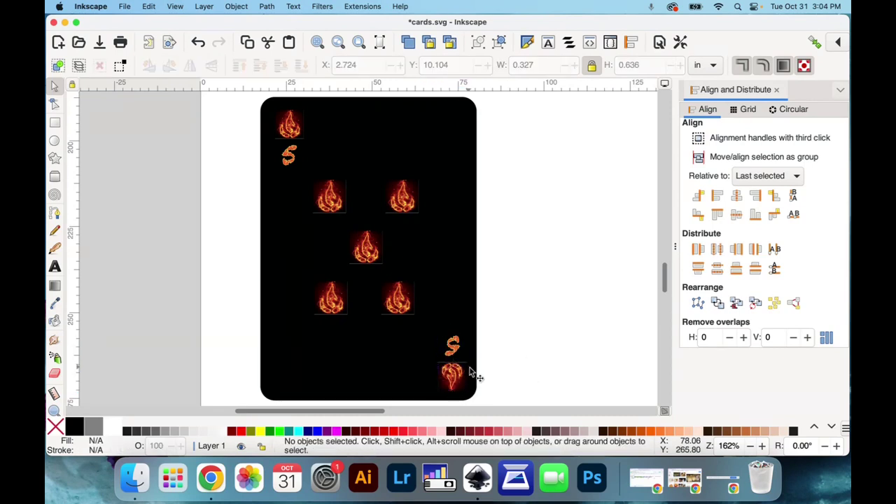
# - Nudge the lower-right flame-and-5 inward from the card's edge and group it with the upper-left one
pyautogui.click(461, 366)
pyautogui.click(295, 129)
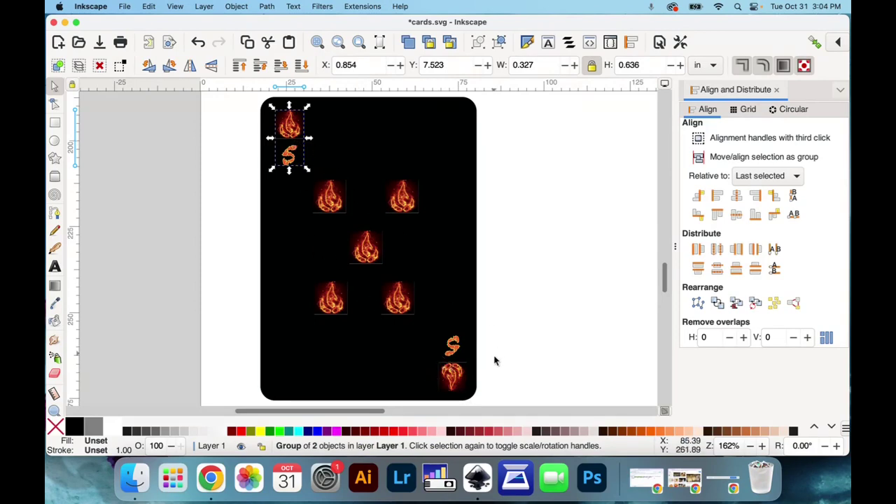
pyautogui.keyDown('shift'); pyautogui.click(451, 358); pyautogui.keyUp('shift')
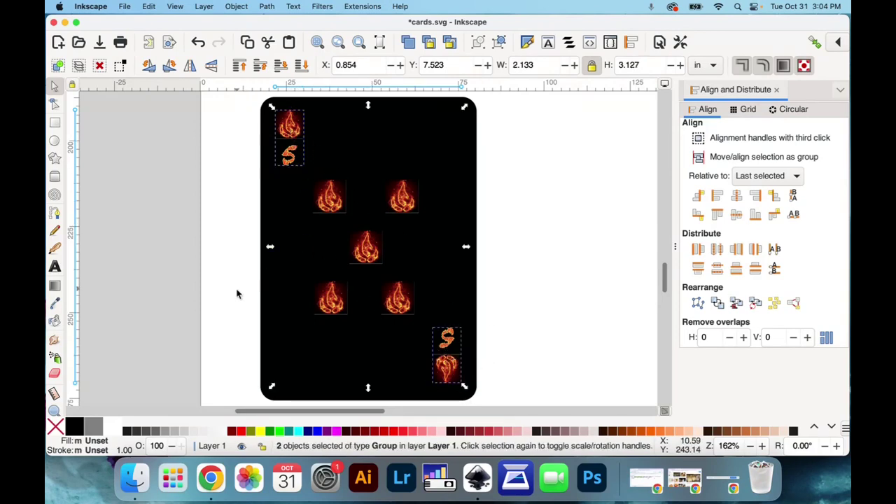
pyautogui.click(238, 9)
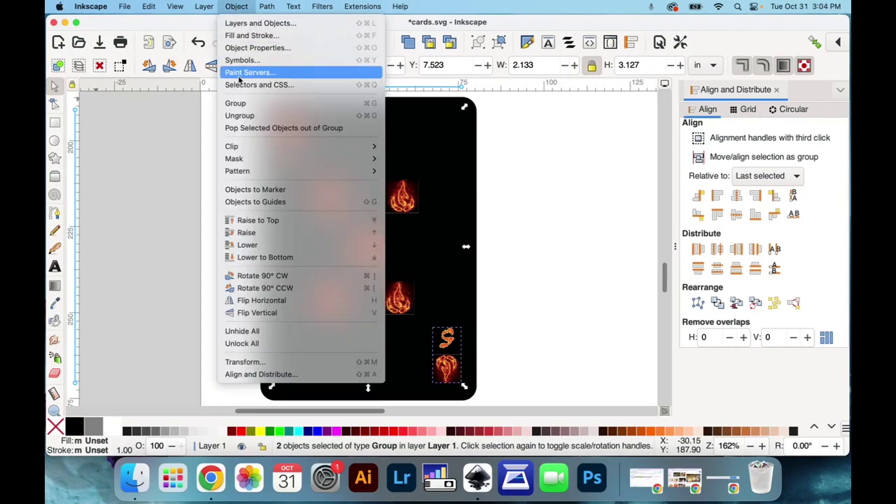
pyautogui.click(239, 105)
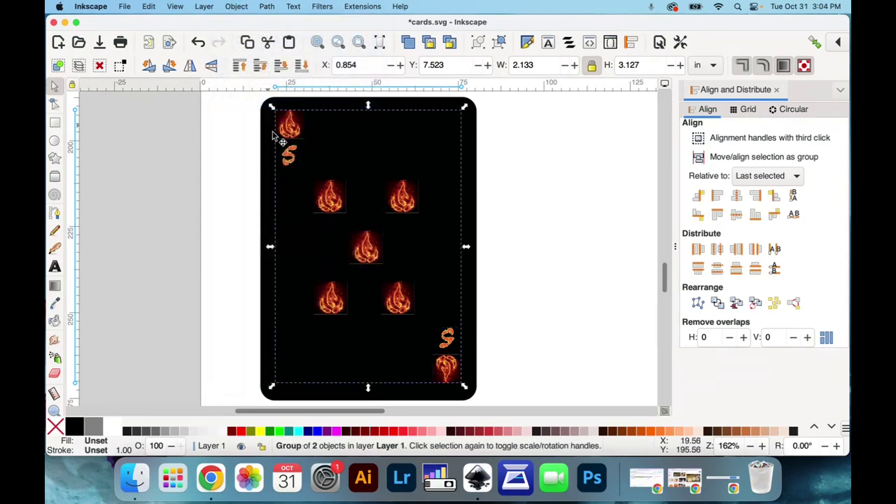
# - Centre the grouped corner symbols on the black card rectangle, both horizontally and vertically, relative to the biggest object
pyautogui.keyDown('shift'); pyautogui.click(477, 163); pyautogui.keyUp('shift')
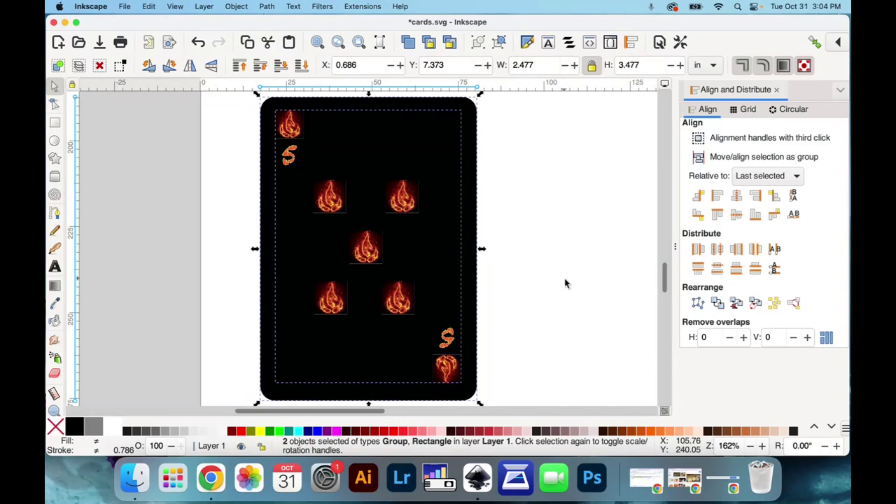
pyautogui.click(755, 178)
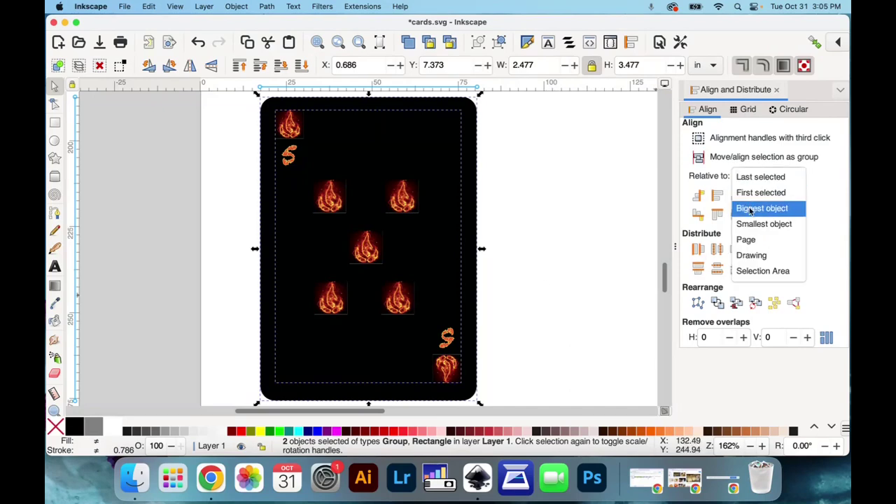
pyautogui.click(750, 209)
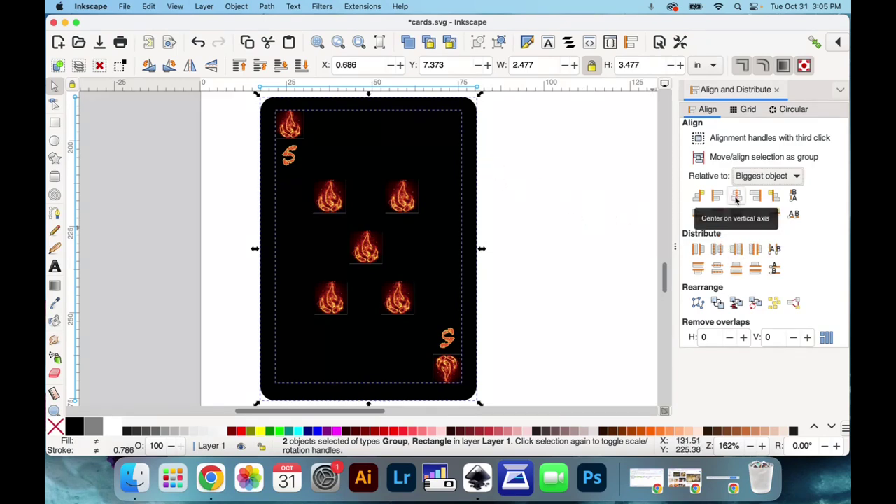
pyautogui.click(735, 218)
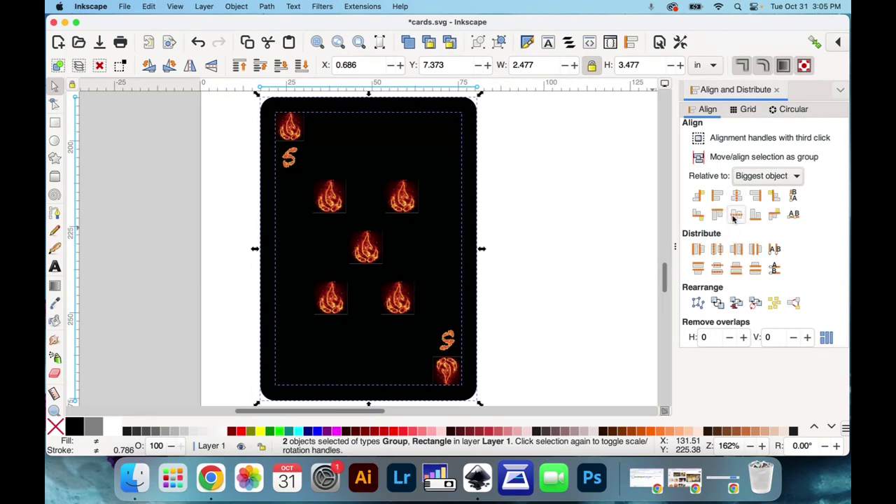
pyautogui.click(562, 292)
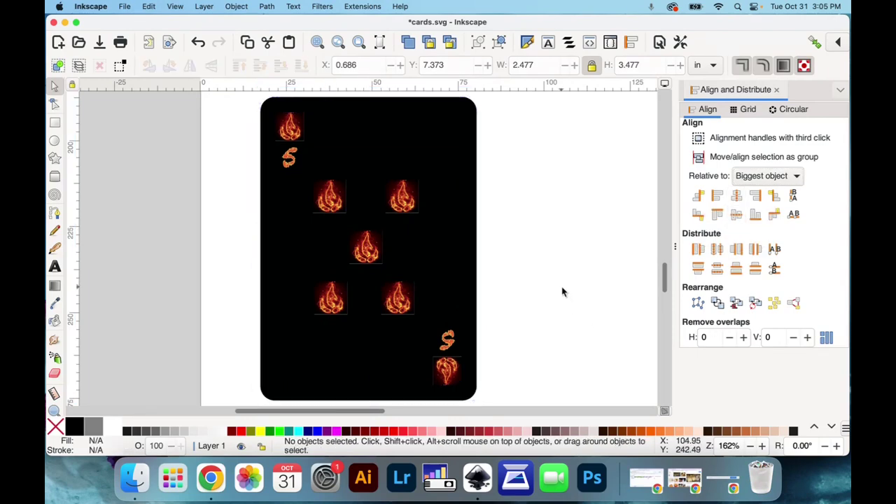
# - Group the corner symbols with the black card background rectangle
pyautogui.click(287, 126)
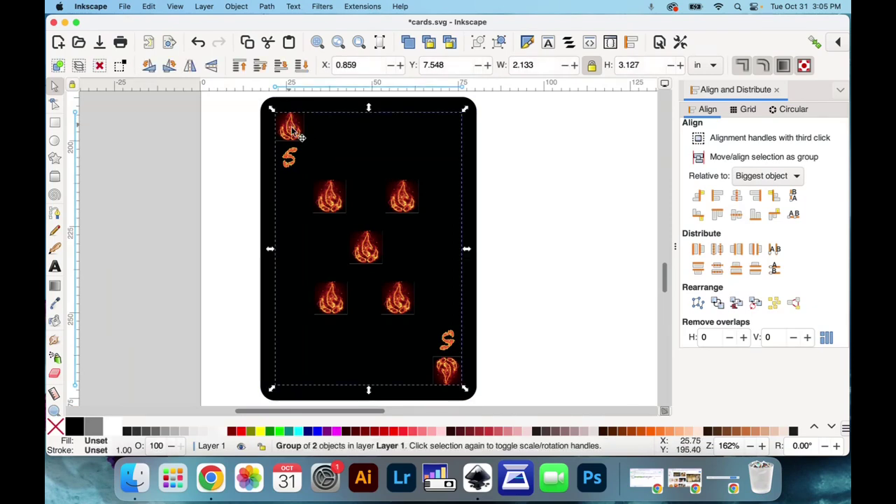
pyautogui.keyDown('shift'); pyautogui.click(479, 161); pyautogui.keyUp('shift')
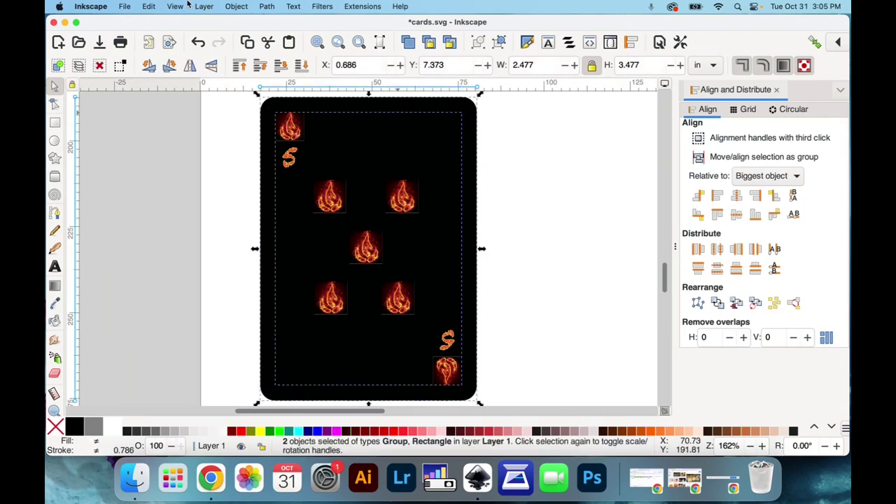
pyautogui.click(238, 6)
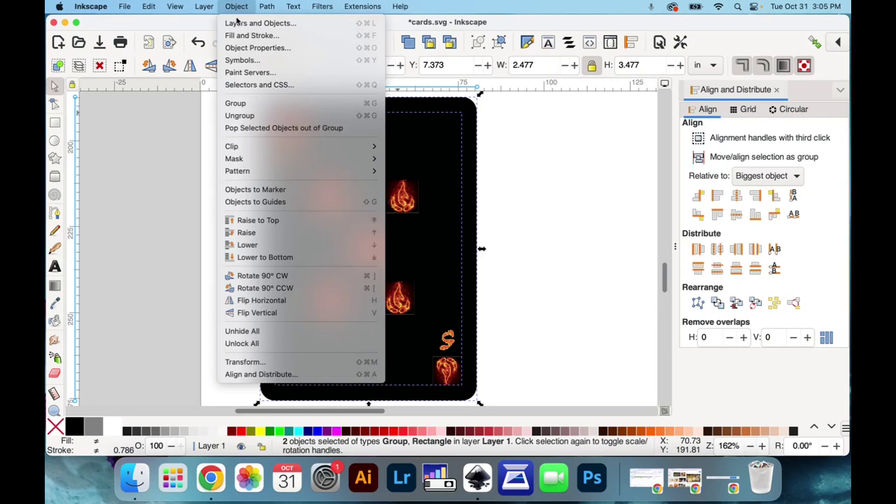
pyautogui.click(231, 103)
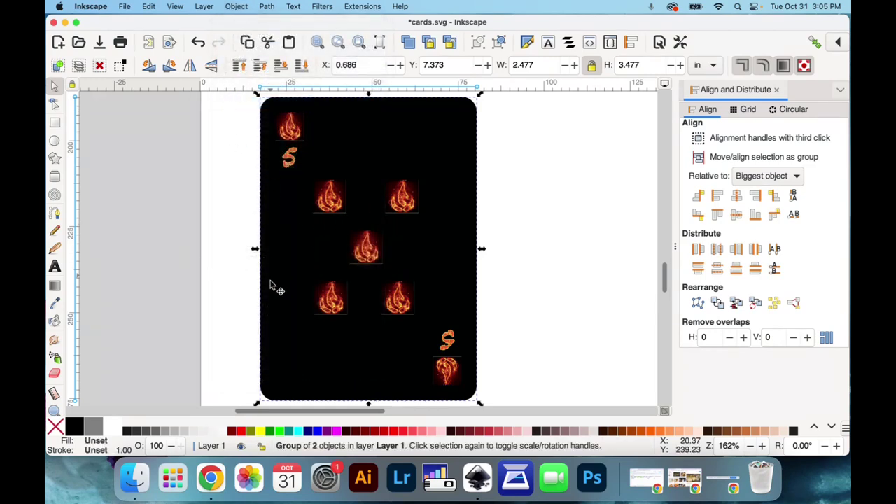
pyautogui.click(147, 220)
# - Centre the card's upper two middle flames on a horizontal axis relative to the last selected object
pyautogui.click(332, 199)
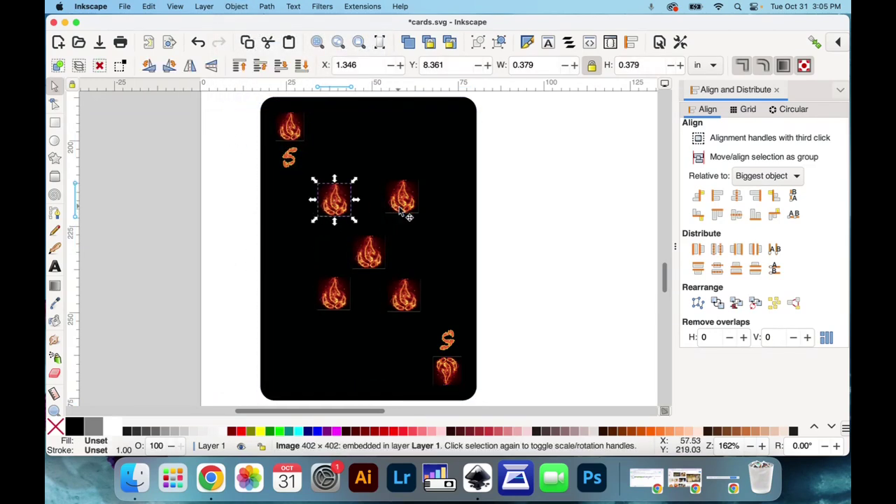
pyautogui.keyDown('shift'); pyautogui.click(403, 210); pyautogui.keyUp('shift')
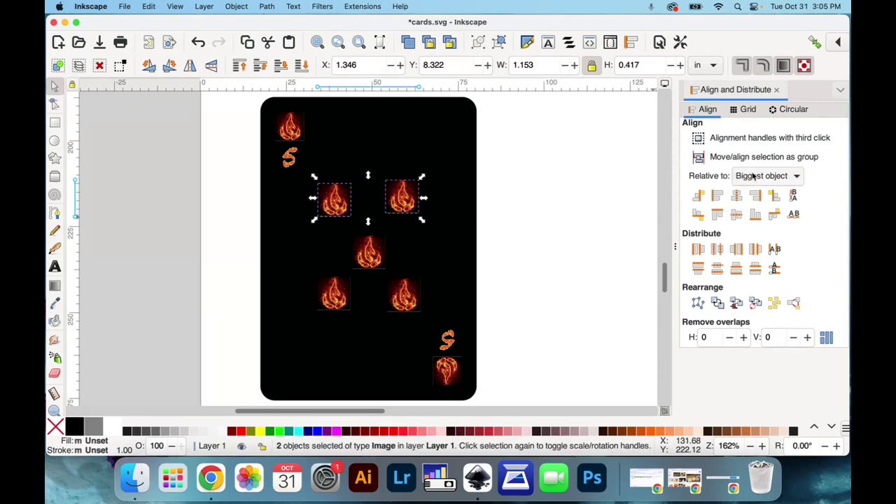
pyautogui.click(754, 176)
pyautogui.click(750, 147)
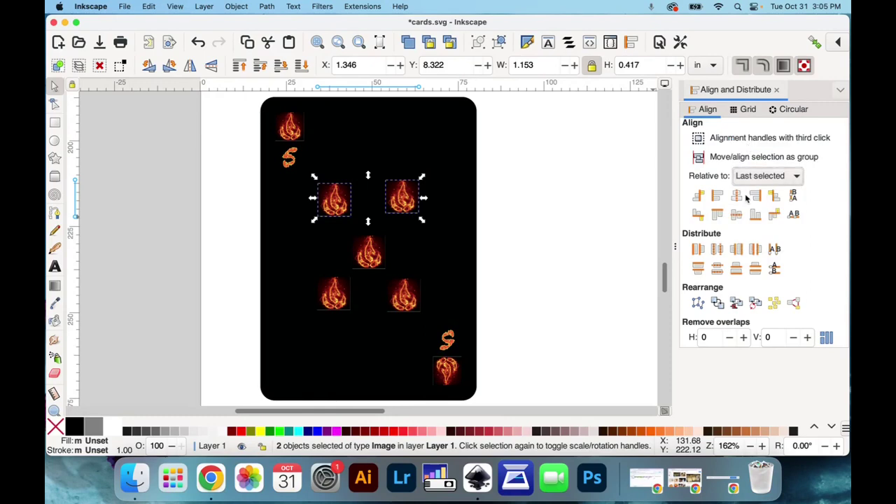
pyautogui.click(737, 217)
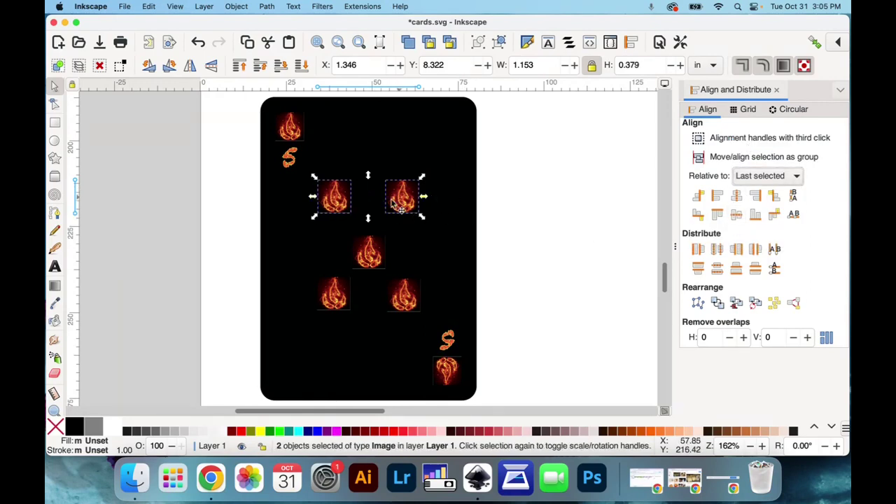
# - Centre the card's lower two middle flames on a horizontal axis relative to the last selected one
pyautogui.click(341, 300)
pyautogui.keyDown('shift'); pyautogui.click(395, 298); pyautogui.keyUp('shift')
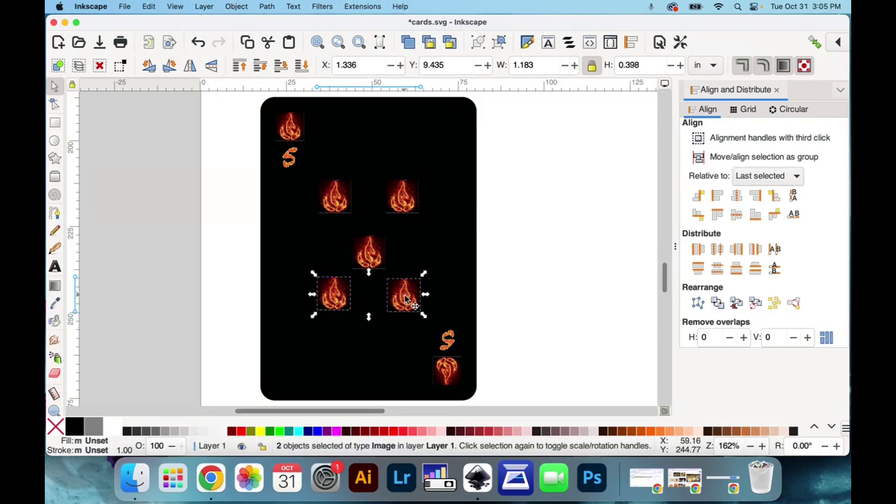
pyautogui.click(741, 220)
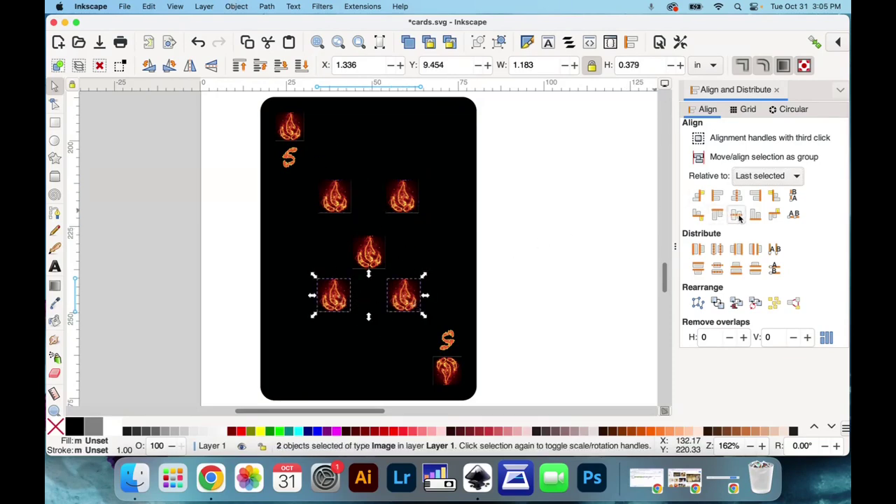
pyautogui.press('Escape')
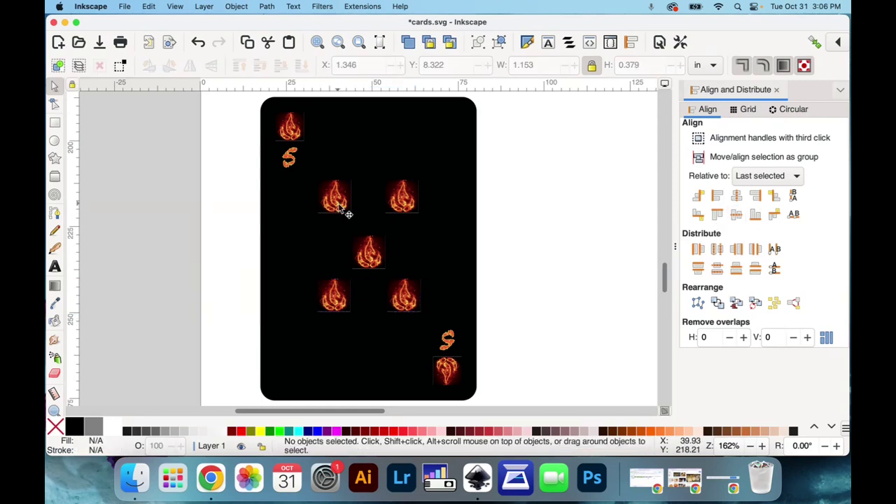
# - Align the two left flames by their left edges and the two right flames by their right edges, relative to the last selected
pyautogui.click(340, 208)
pyautogui.keyDown('shift'); pyautogui.click(336, 296); pyautogui.keyUp('shift')
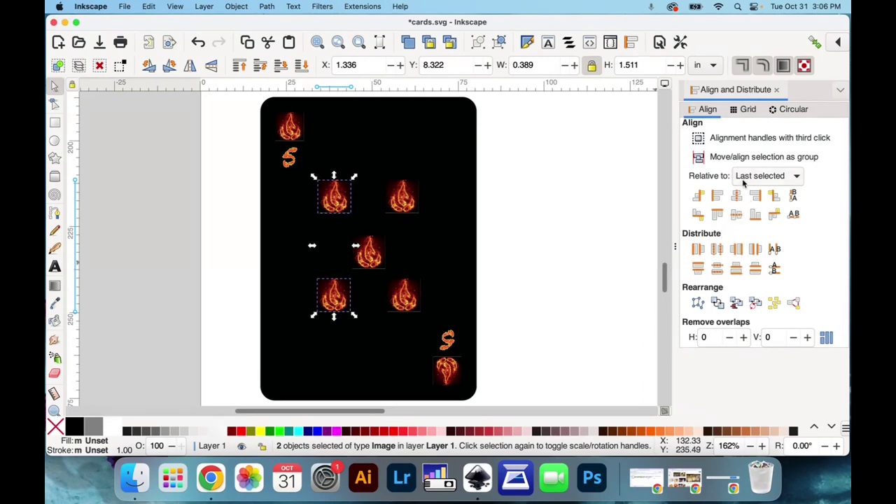
pyautogui.click(713, 201)
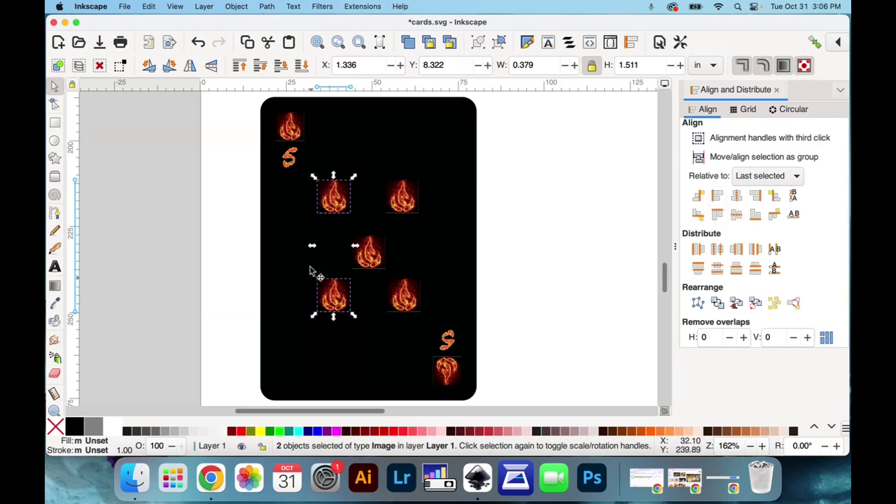
pyautogui.click(418, 202)
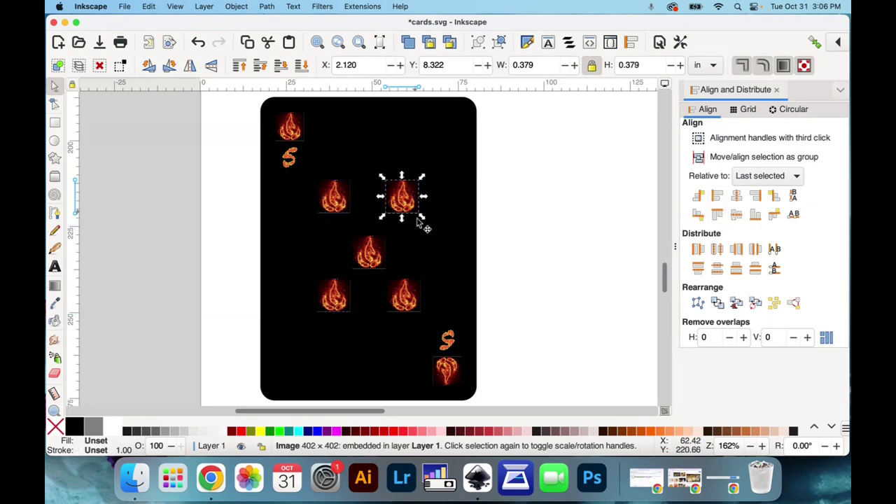
pyautogui.keyDown('shift'); pyautogui.click(413, 308); pyautogui.keyUp('shift')
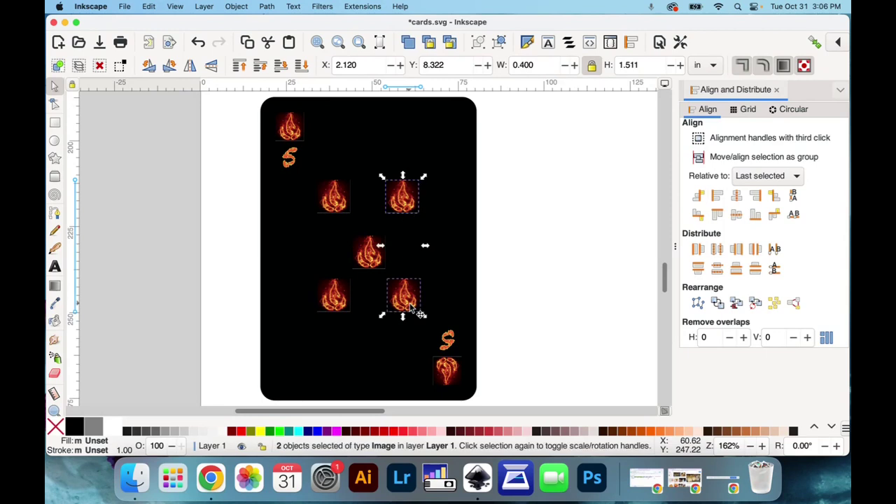
pyautogui.click(756, 195)
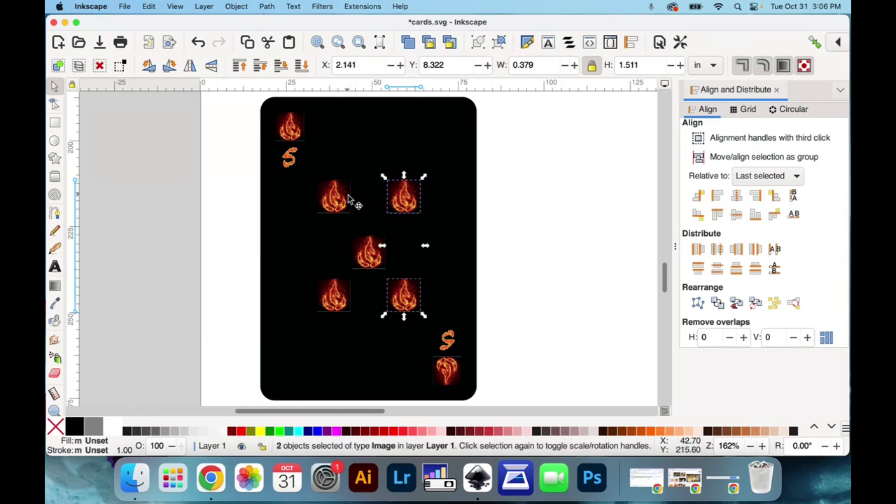
# - Group the upper two middle flames on the card
pyautogui.click(548, 222)
pyautogui.rightClick(399, 205)
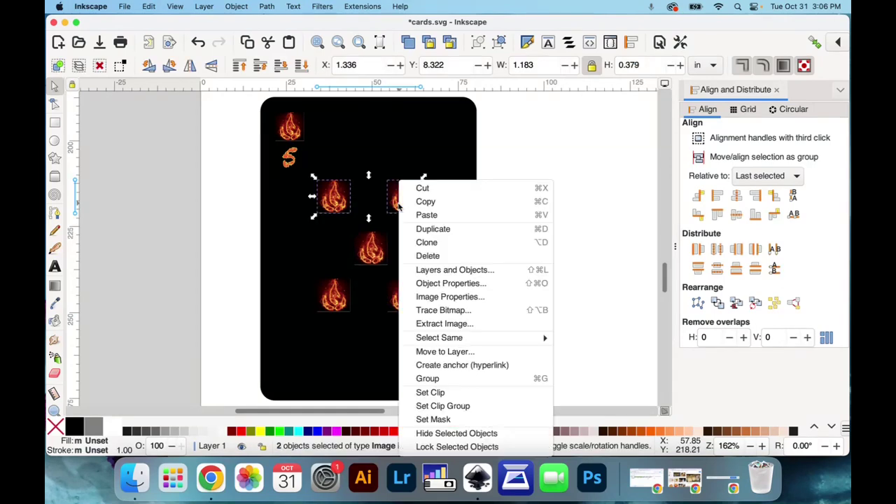
pyautogui.click(429, 378)
# - Group the lower two middle flames on the card
pyautogui.click(338, 302)
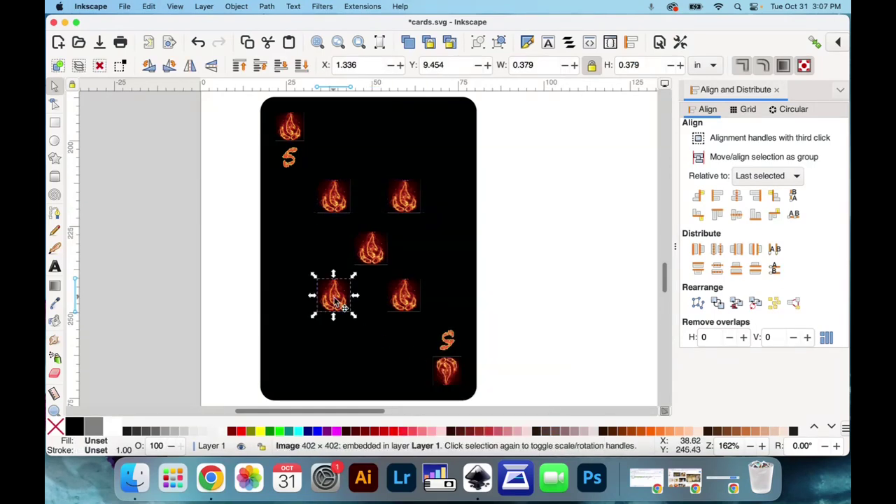
pyautogui.keyDown('shift'); pyautogui.click(409, 309); pyautogui.keyUp('shift')
pyautogui.rightClick(410, 297)
pyautogui.click(429, 225)
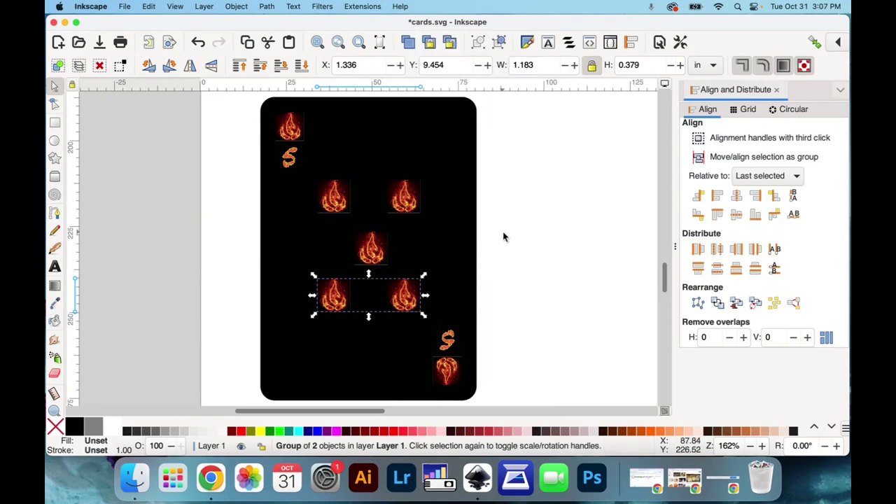
pyautogui.click(504, 260)
# - Centre the single middle flame on the card both horizontally and vertically, aligning relative to the biggest object
pyautogui.click(371, 256)
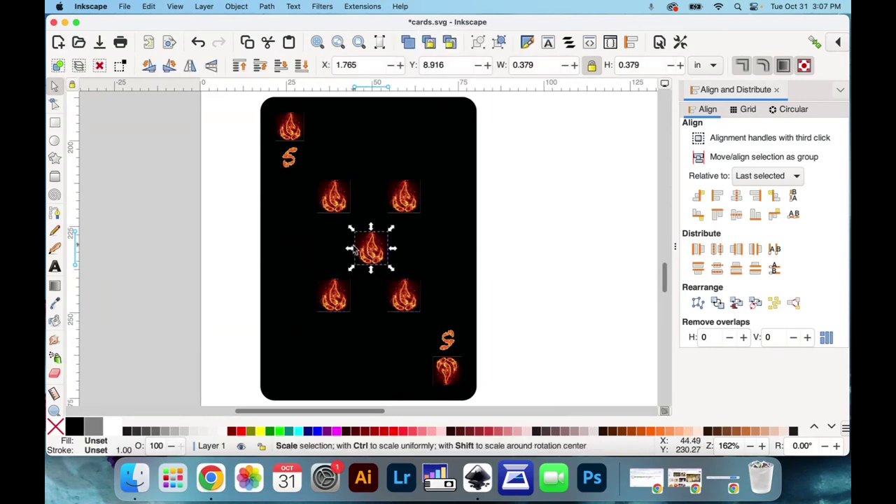
pyautogui.keyDown('shift'); pyautogui.click(474, 243); pyautogui.keyUp('shift')
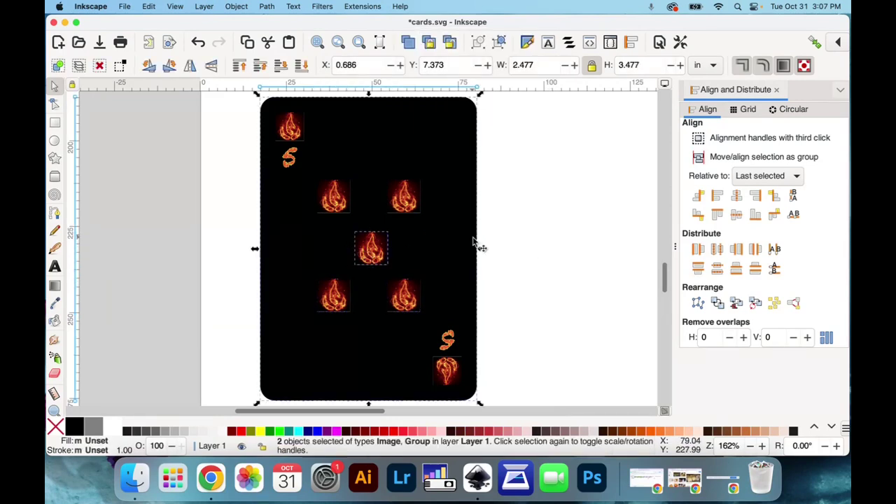
pyautogui.click(759, 183)
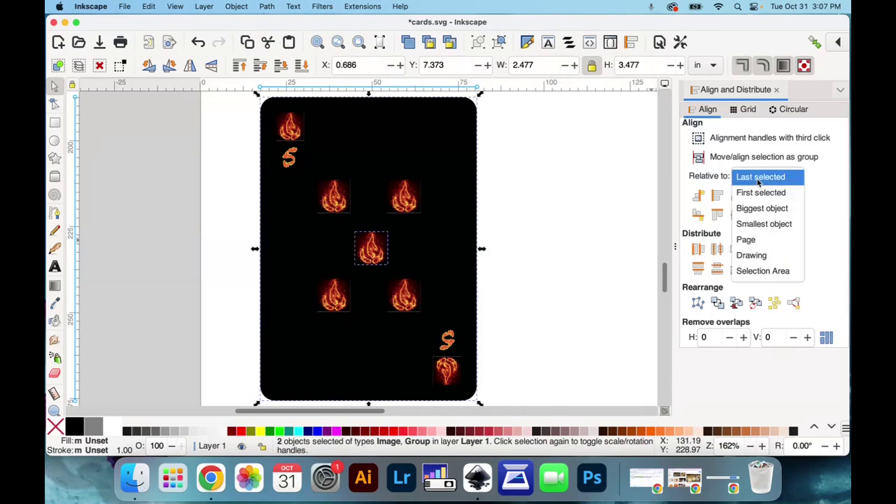
pyautogui.click(756, 208)
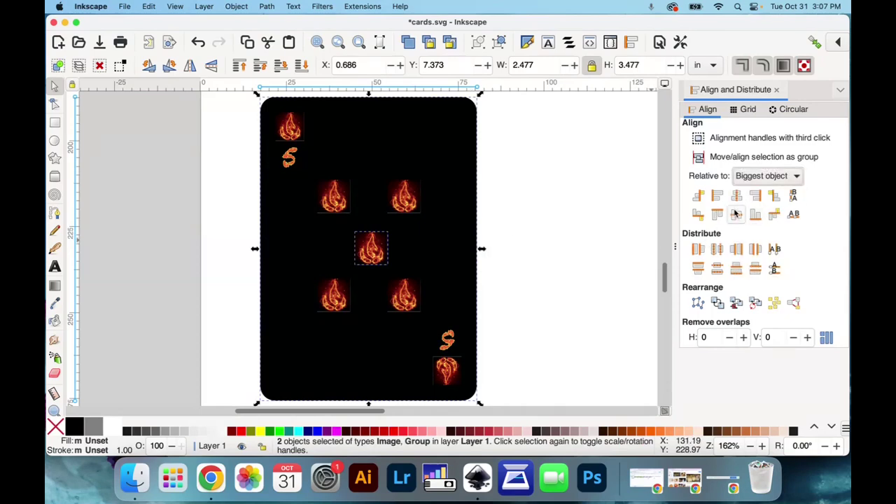
pyautogui.click(736, 197)
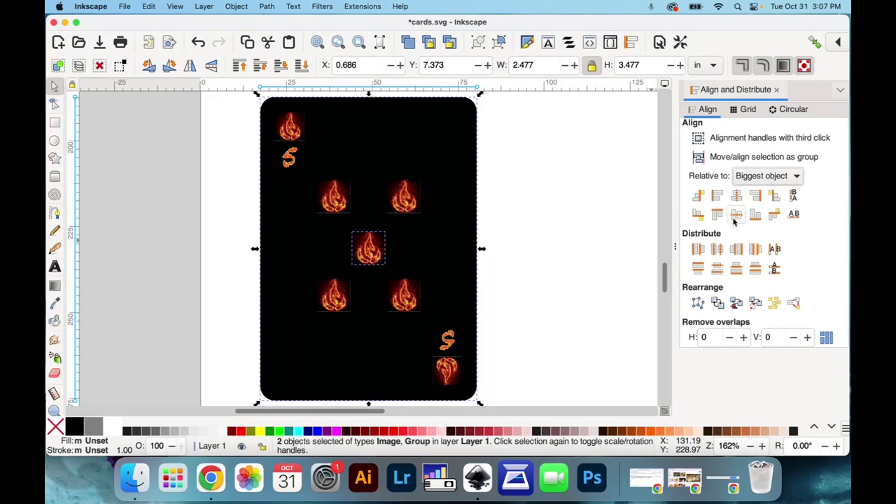
pyautogui.click(735, 218)
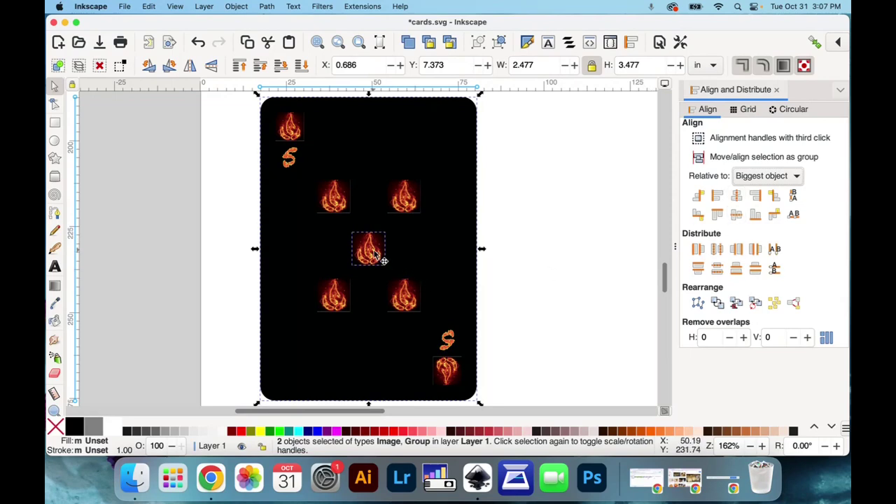
pyautogui.click(550, 221)
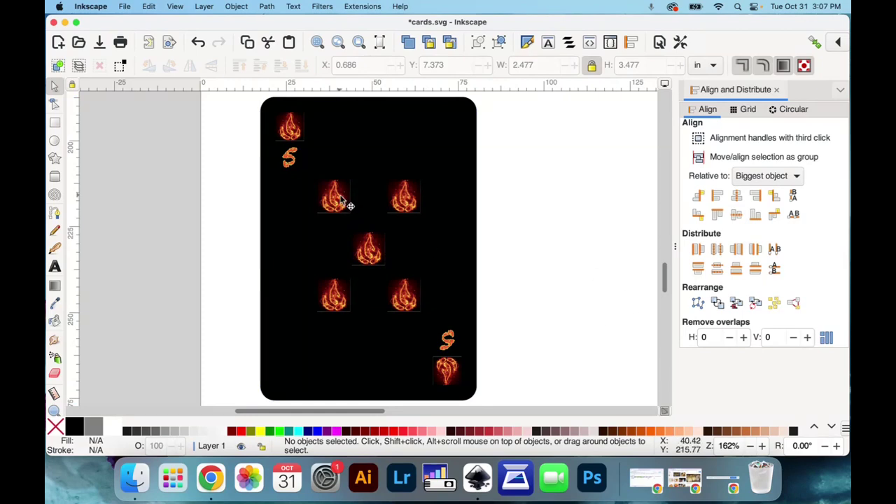
# - Group the upper flame pair with the lower flame pair, leaving out the single centre flame
pyautogui.click(369, 250)
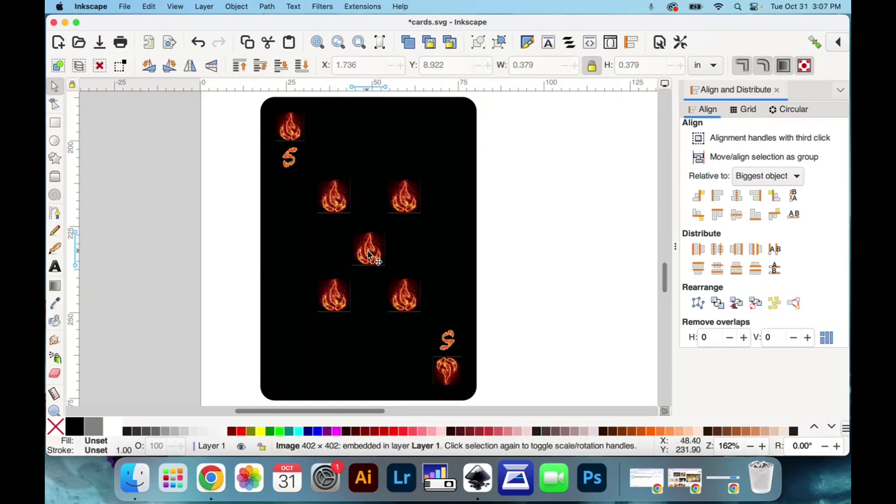
pyautogui.click(334, 201)
pyautogui.keyDown('shift'); pyautogui.click(417, 301); pyautogui.keyUp('shift')
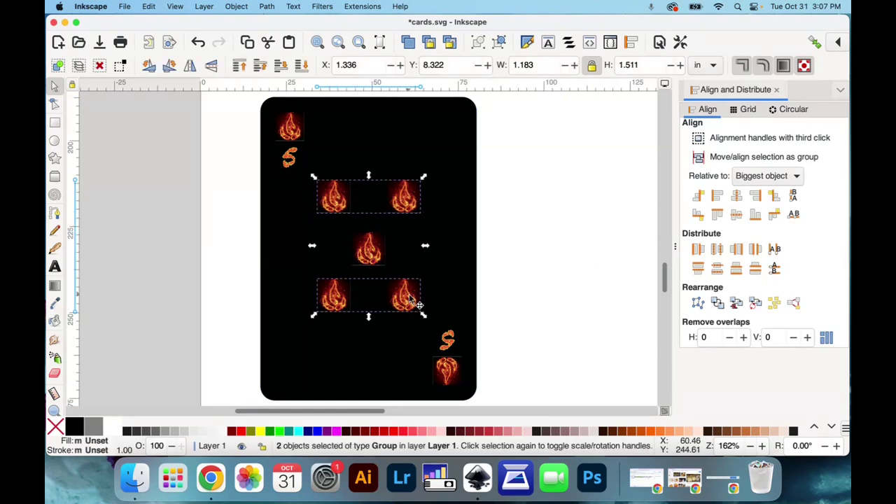
pyautogui.rightClick(380, 207)
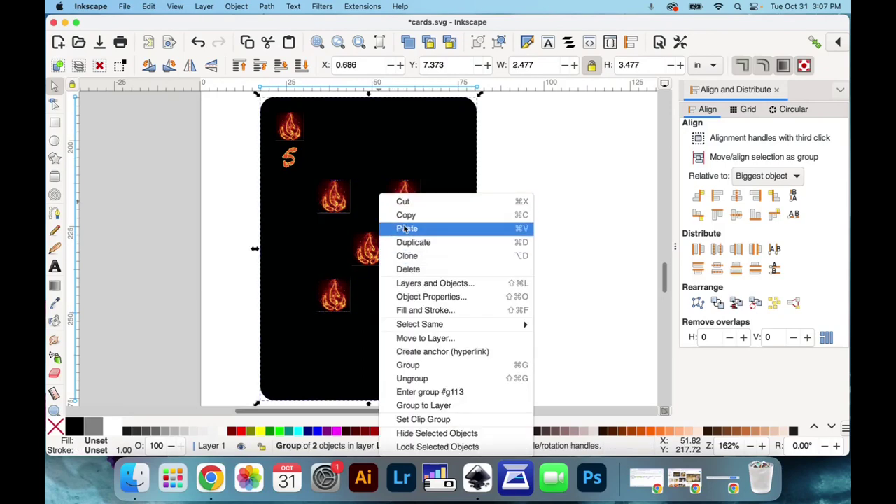
pyautogui.click(411, 364)
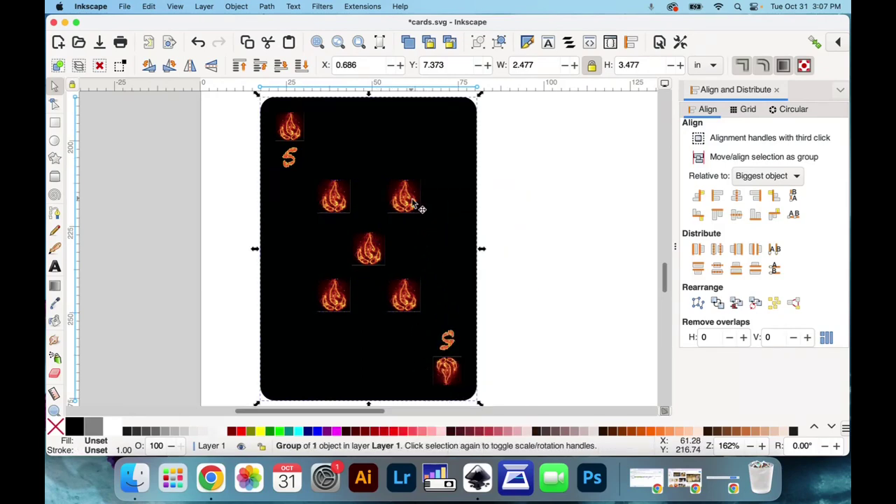
pyautogui.click(414, 202)
pyautogui.keyDown('shift'); pyautogui.click(404, 310); pyautogui.keyUp('shift')
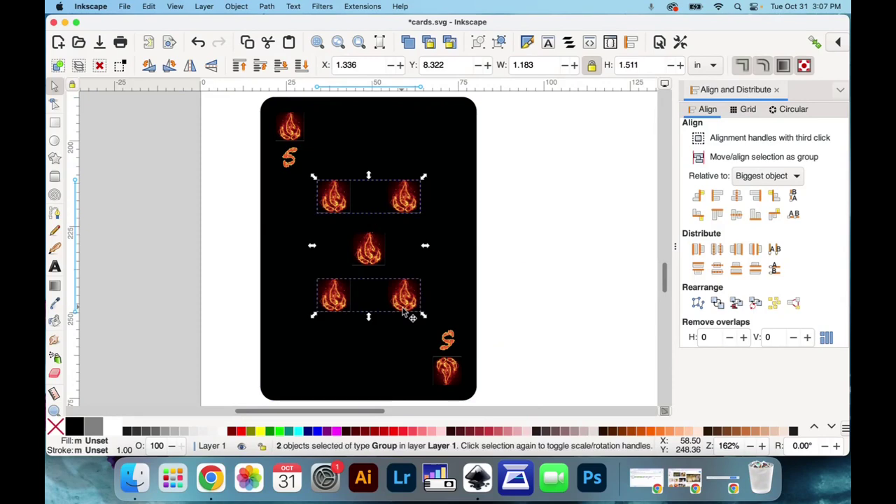
pyautogui.click(237, 6)
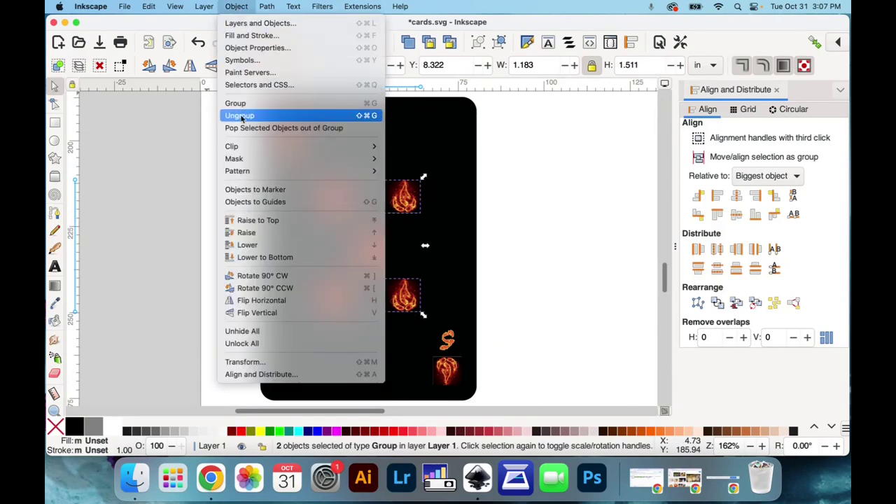
pyautogui.click(237, 108)
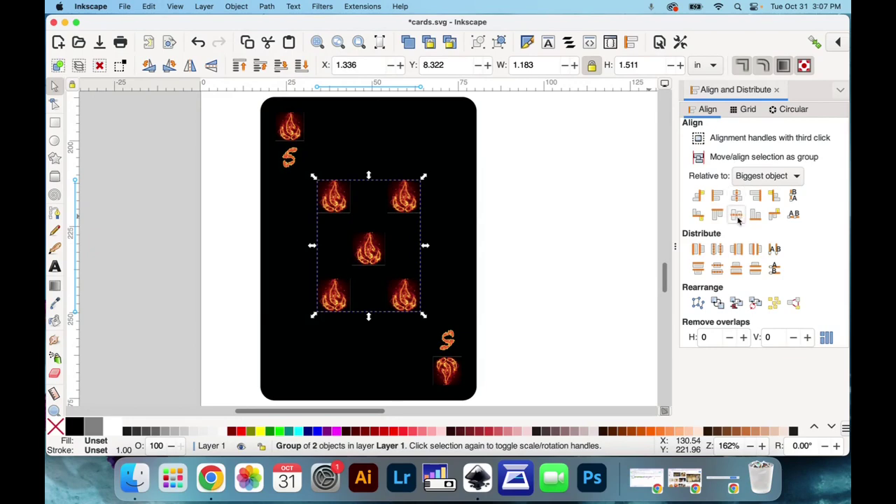
pyautogui.click(588, 236)
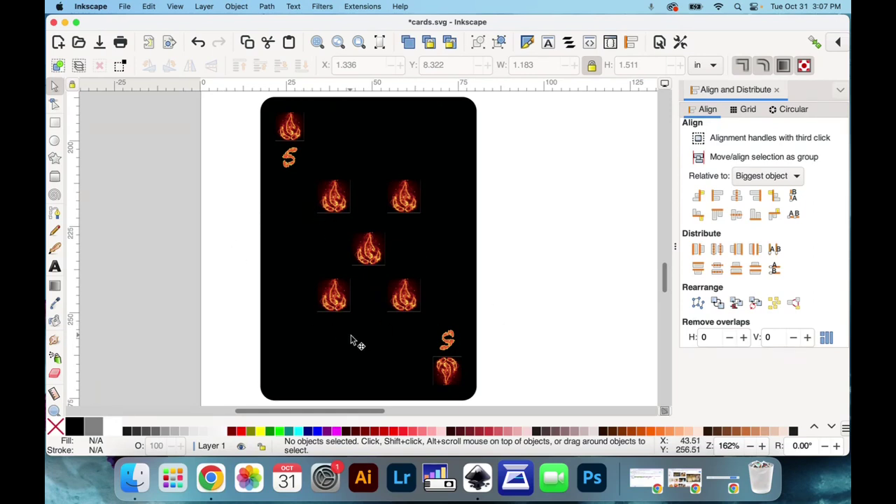
# - Undo the recent grouping of the flame pairs and the centring of the middle flame
pyautogui.press('super+z')
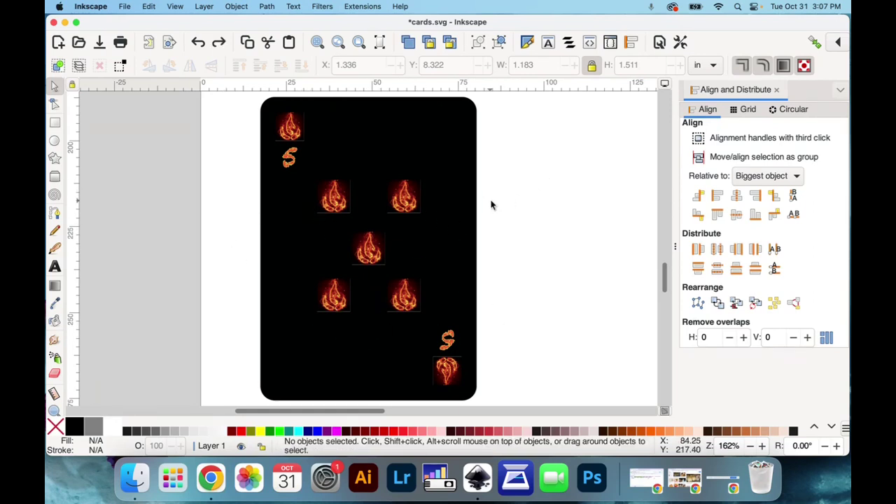
pyautogui.press('super+shift+z')
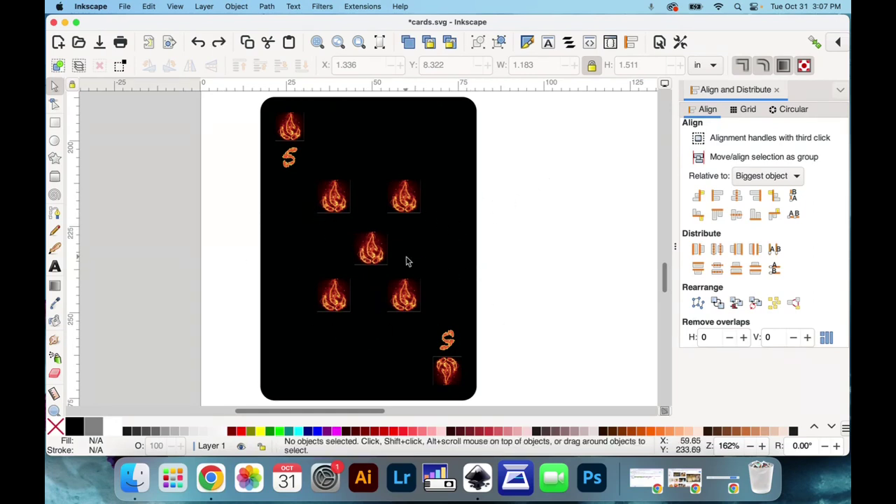
# - Select the upper two middle flames and group them as a pair
pyautogui.click(344, 203)
pyautogui.keyDown('shift'); pyautogui.click(406, 201); pyautogui.keyUp('shift')
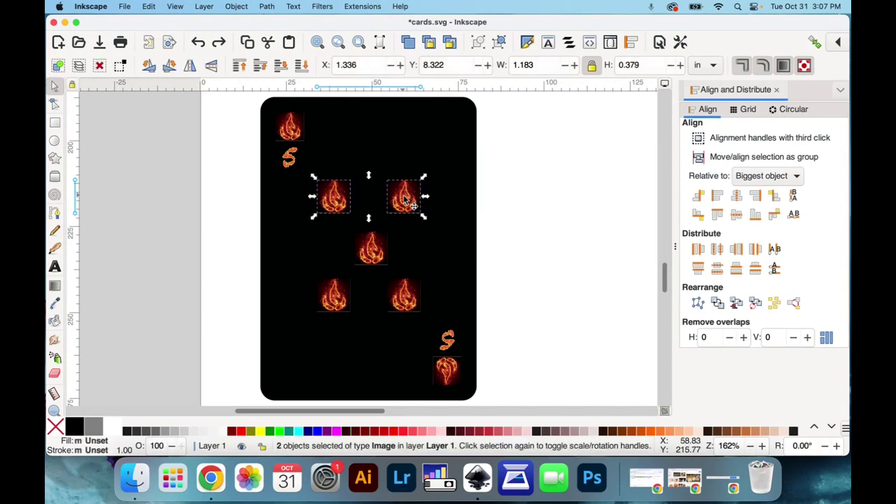
pyautogui.rightClick(403, 198)
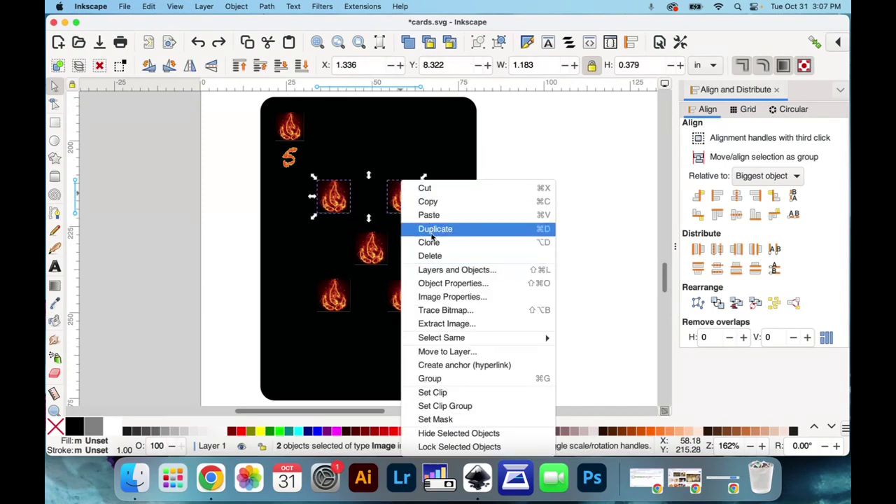
pyautogui.click(425, 379)
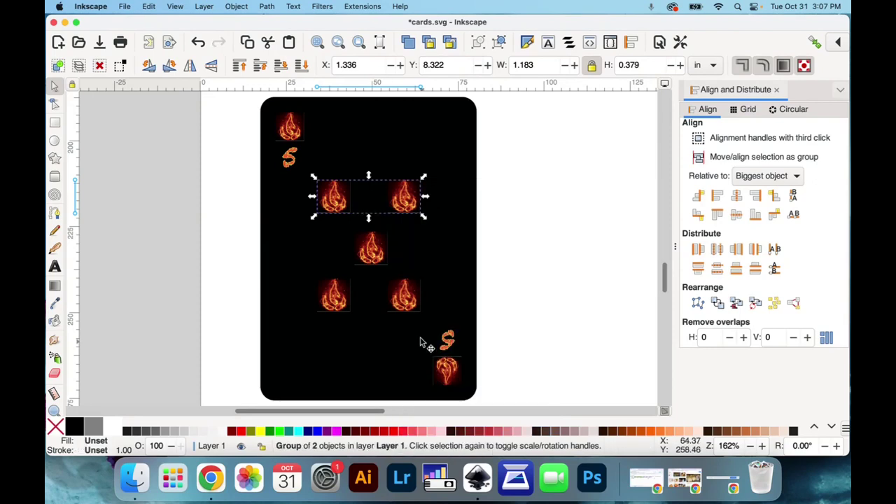
# - Select the lower two middle flames and group them as a pair
pyautogui.click(335, 301)
pyautogui.keyDown('shift'); pyautogui.click(401, 301); pyautogui.keyUp('shift')
pyautogui.rightClick(400, 301)
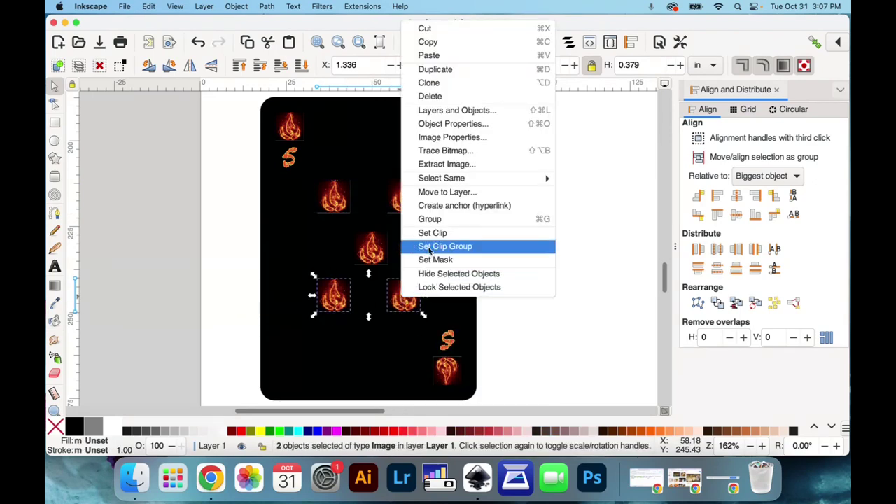
pyautogui.click(422, 218)
pyautogui.click(538, 238)
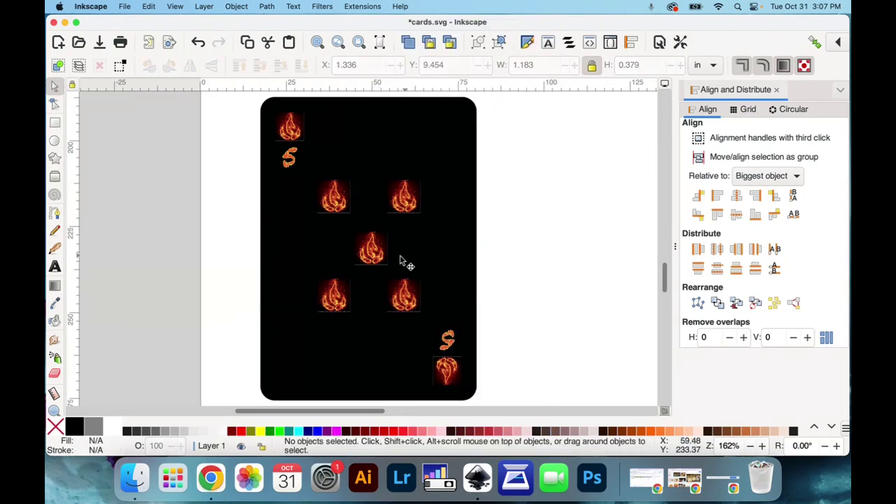
# - Distribute the centre flame and the two flame pairs vertically with equal spacing between their centres
pyautogui.click(378, 256)
pyautogui.keyDown('shift'); pyautogui.click(396, 206); pyautogui.keyUp('shift')
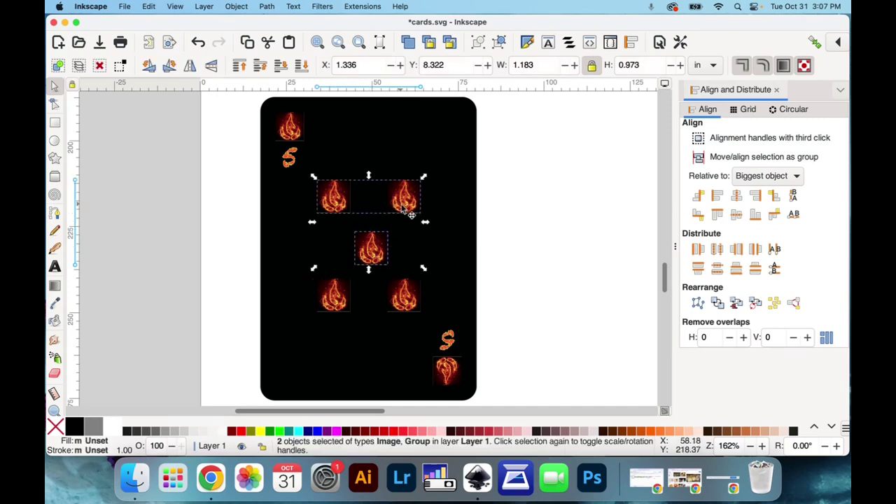
pyautogui.keyDown('shift'); pyautogui.click(405, 308); pyautogui.keyUp('shift')
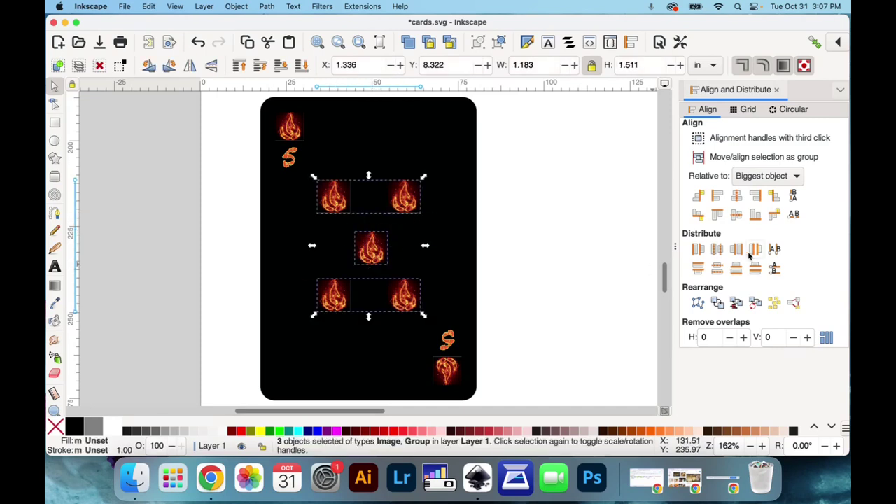
pyautogui.click(719, 277)
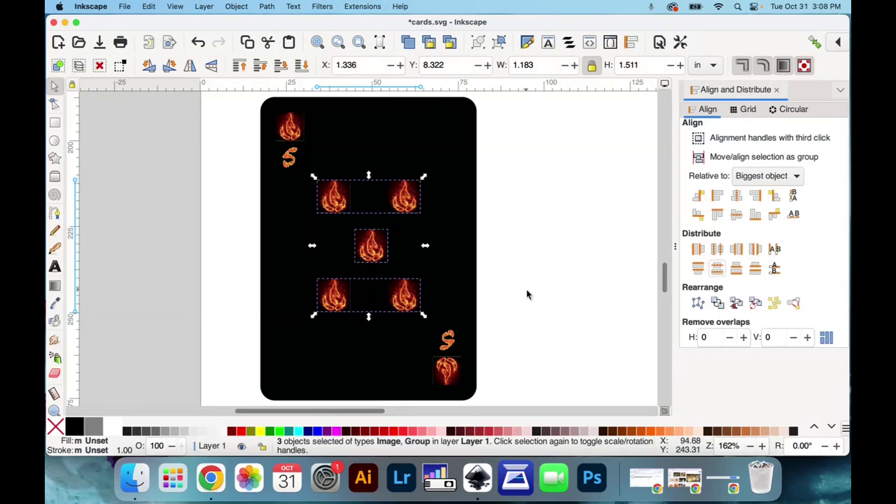
# - Group the centre flame with both flame pairs and centre that group vertically on the card, relative to the biggest object
pyautogui.rightClick(385, 196)
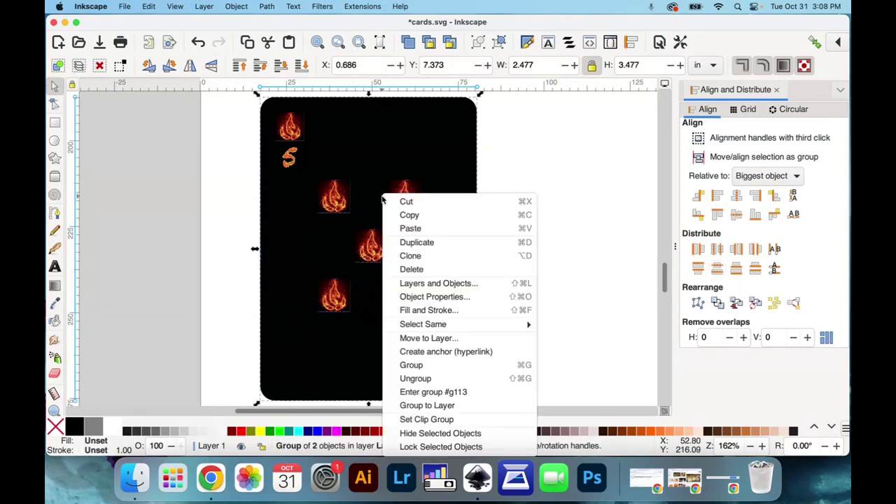
pyautogui.click(587, 212)
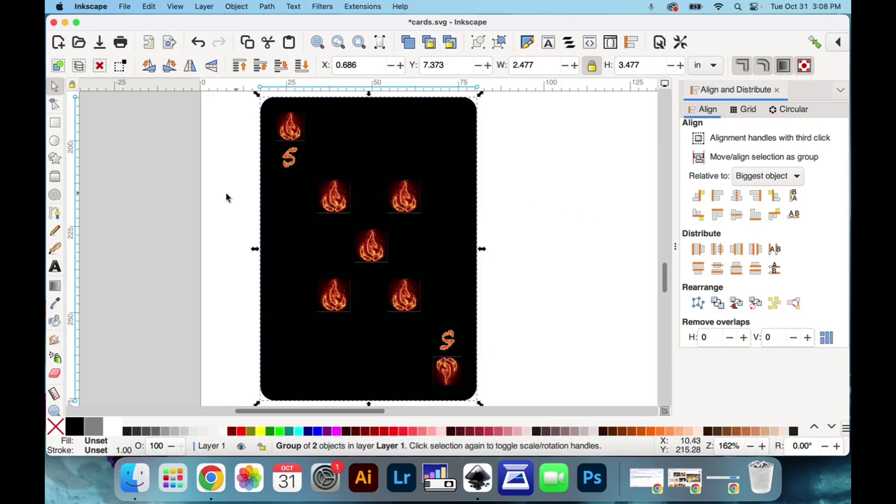
pyautogui.moveTo(242, 173); pyautogui.dragTo(452, 333)
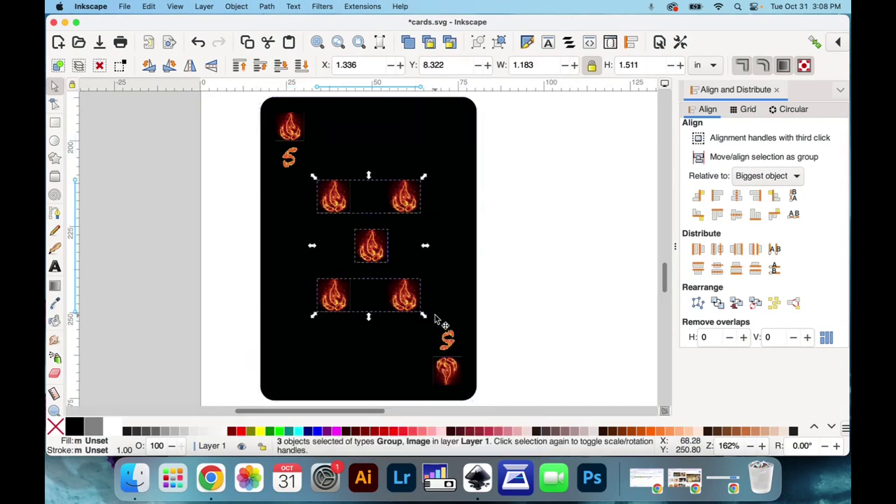
pyautogui.rightClick(380, 258)
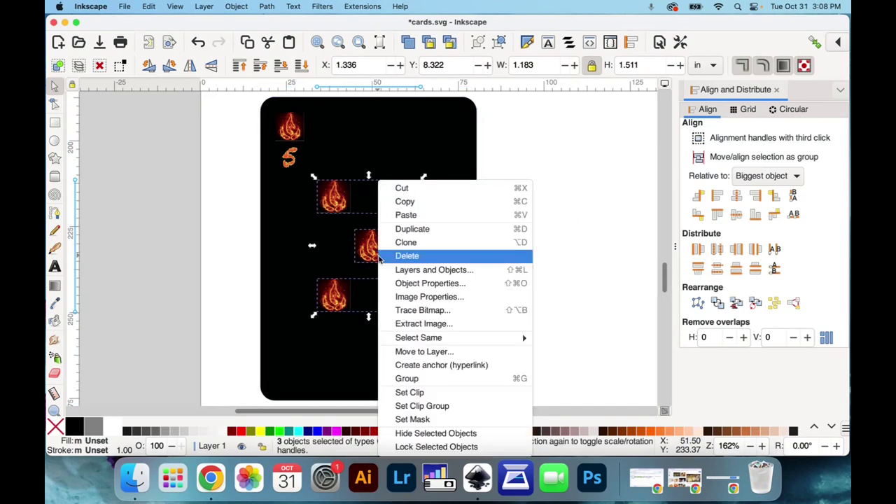
pyautogui.click(408, 379)
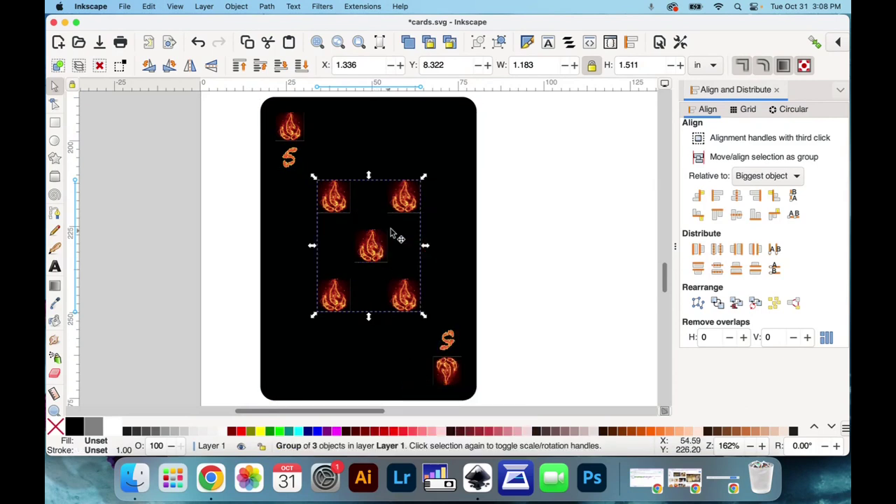
pyautogui.keyDown('shift'); pyautogui.click(474, 185); pyautogui.keyUp('shift')
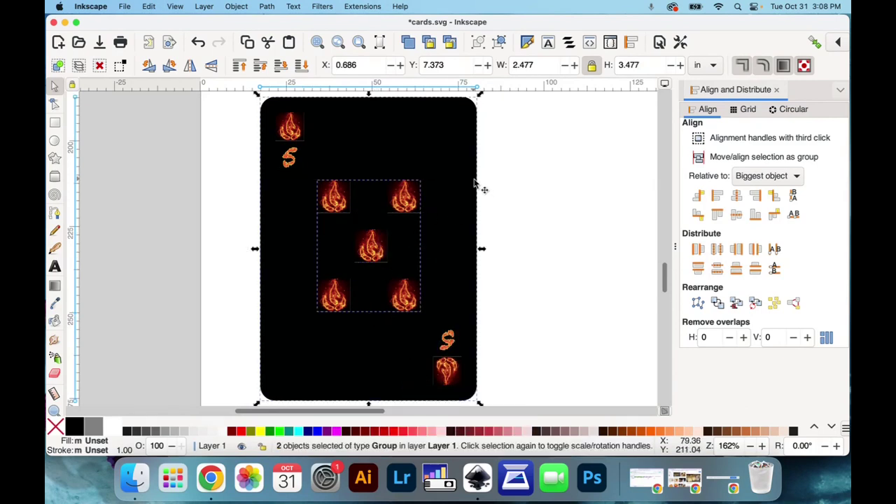
pyautogui.click(737, 214)
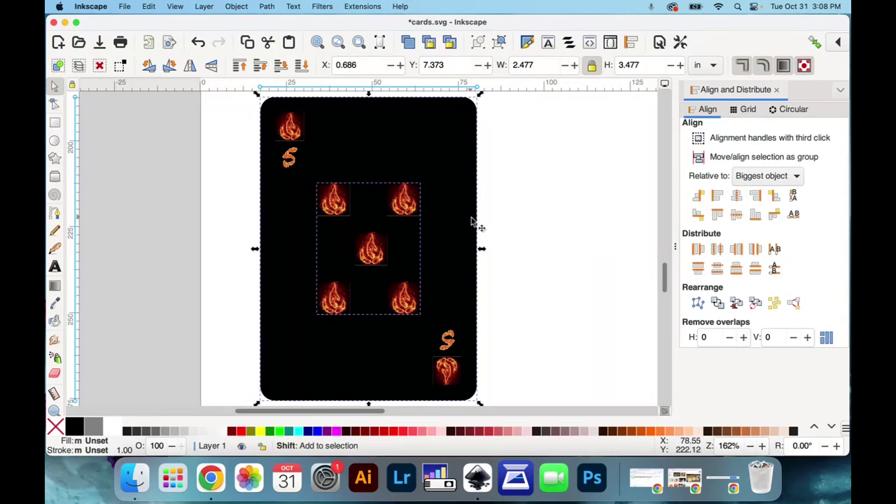
# - Group the centred flames with the black card and move the group slightly up and left, to about X 0.52 in, Y 7.36 in
pyautogui.click(236, 6)
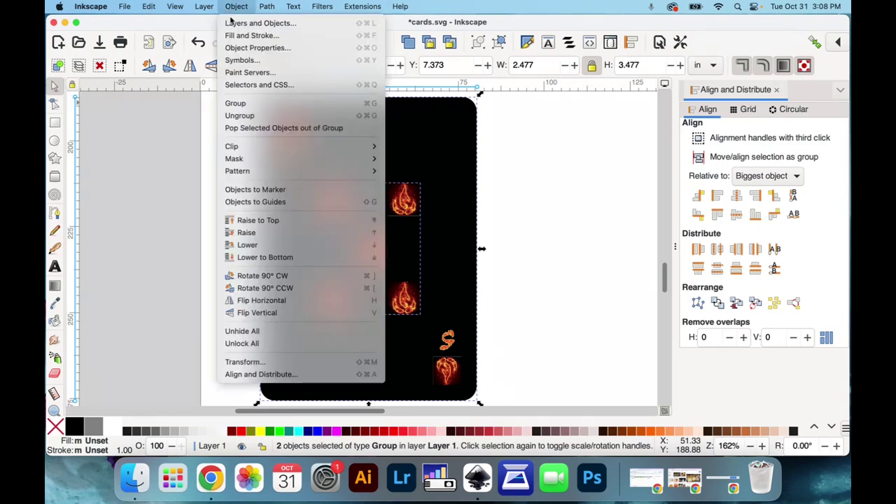
pyautogui.click(248, 103)
pyautogui.click(549, 249)
pyautogui.moveTo(444, 246); pyautogui.dragTo(388, 220)
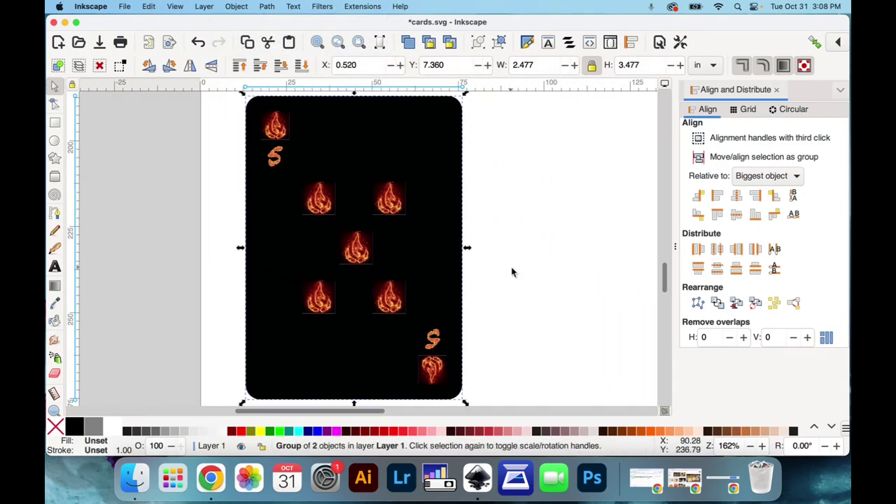
pyautogui.click(512, 273)
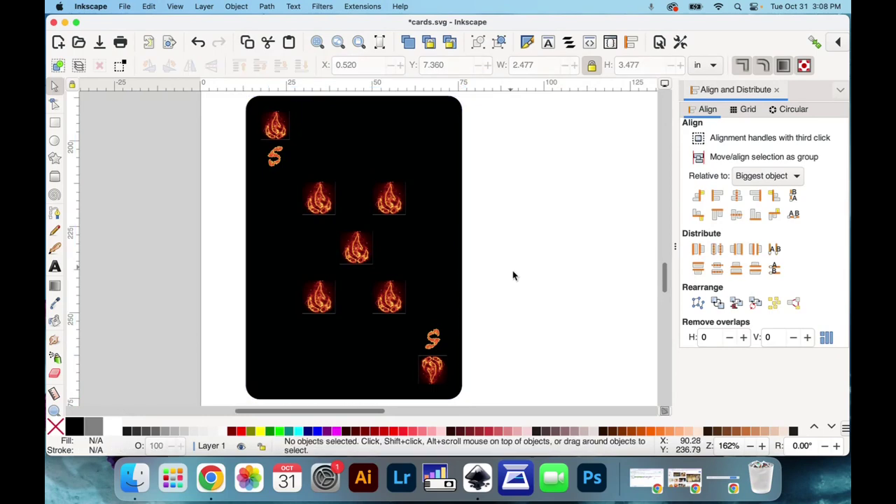
# - Export the whole document as a Portable Document Format file named cards.pdf, replacing the existing file
pyautogui.click(363, 45)
pyautogui.click(124, 6)
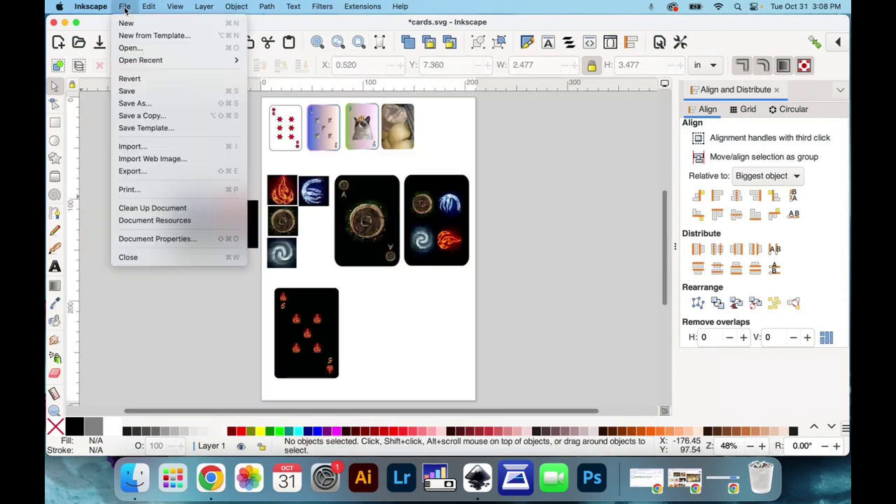
pyautogui.click(131, 171)
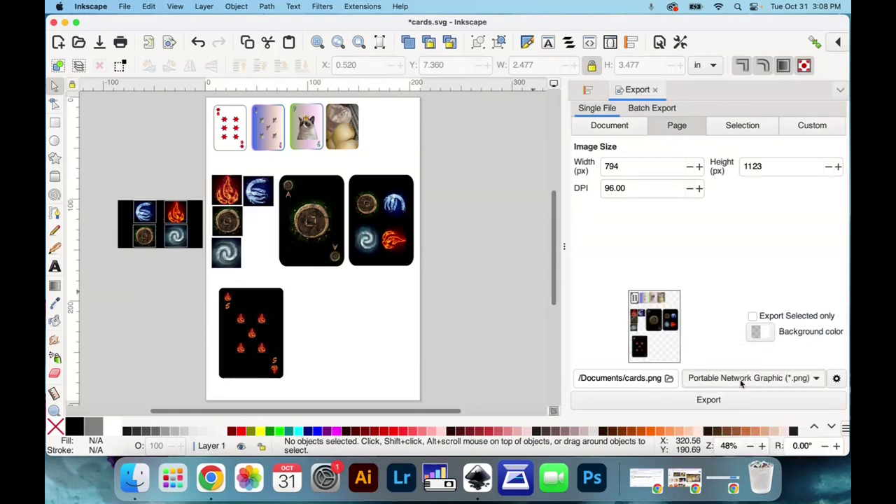
pyautogui.click(742, 382)
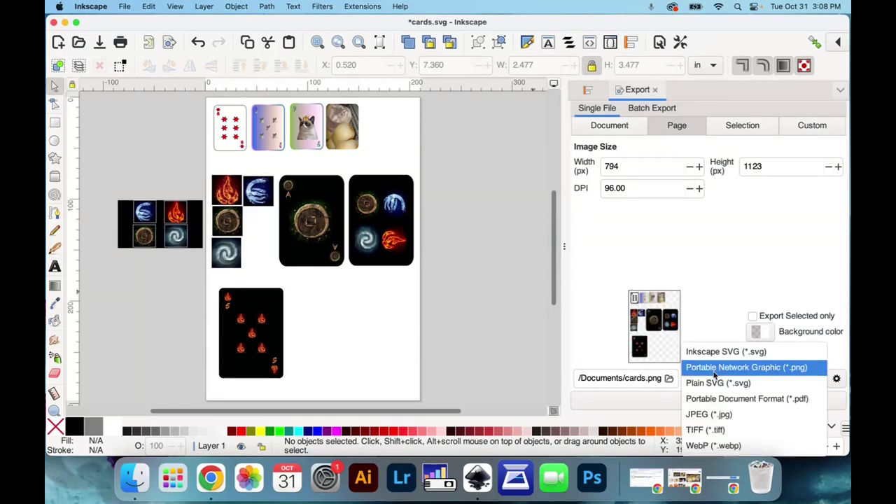
pyautogui.click(747, 398)
pyautogui.click(610, 126)
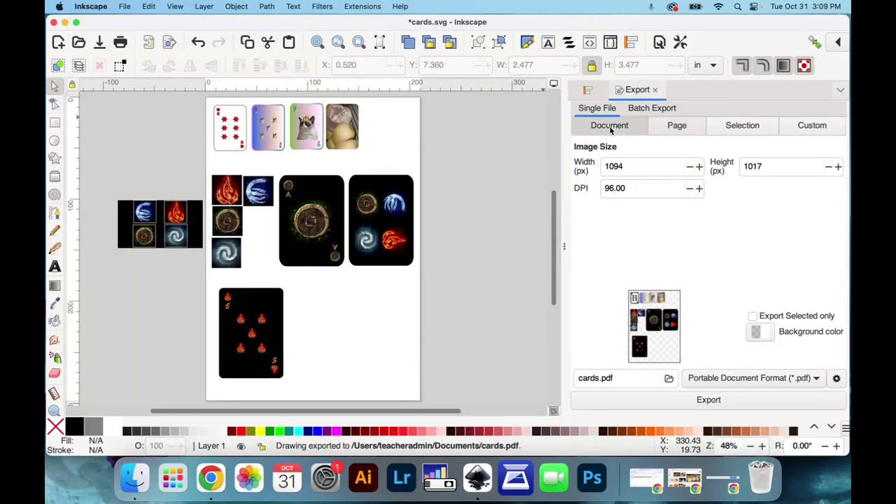
pyautogui.click(654, 401)
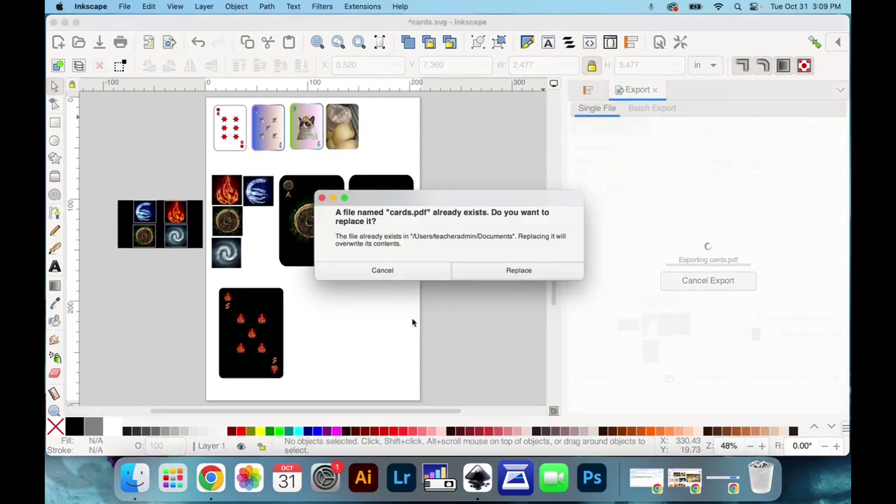
pyautogui.click(503, 277)
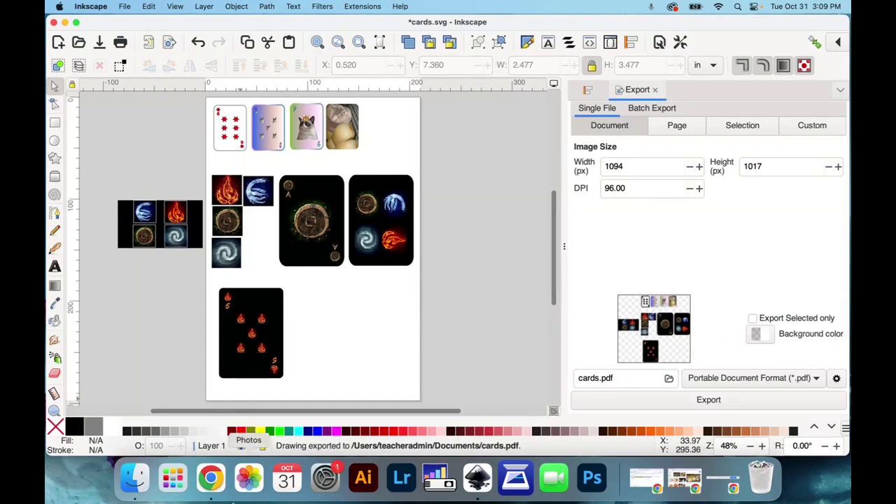